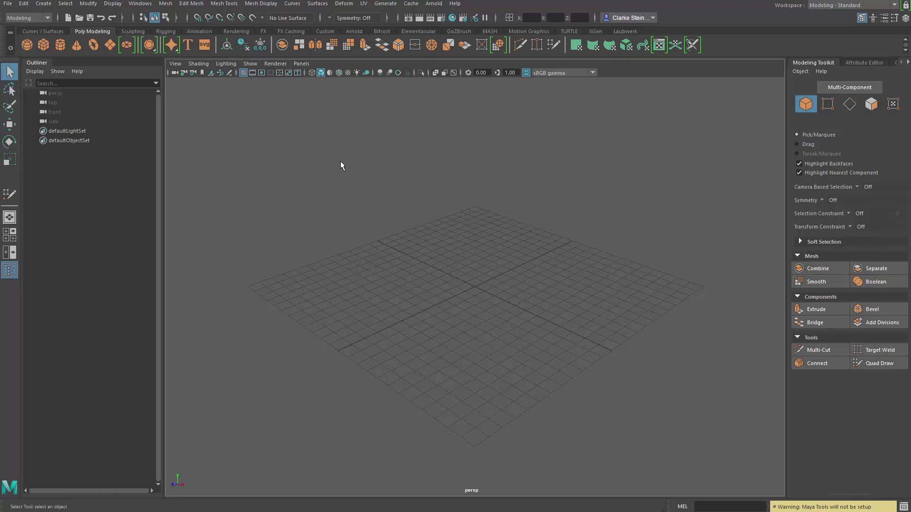
- Import scan box demo.obj so the chest scan sits on the grid as scan_box_demo_Mesh
click(9, 5)
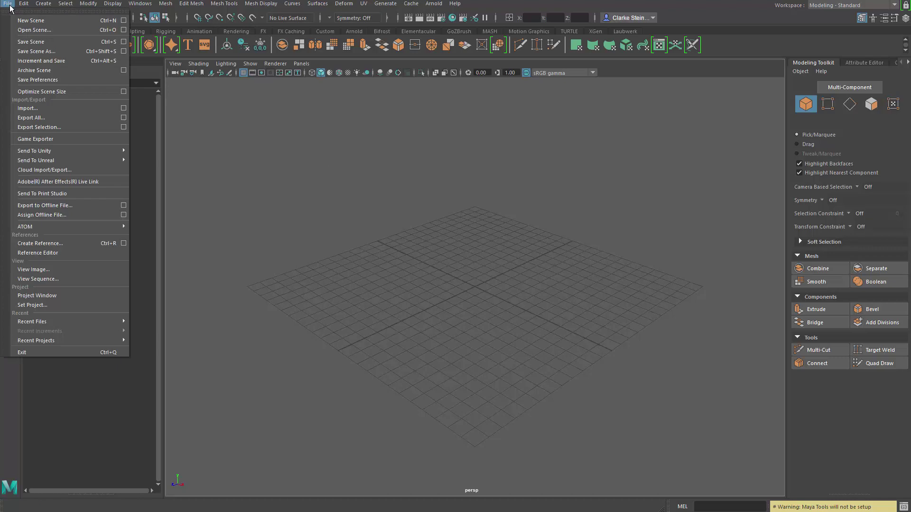
click(30, 109)
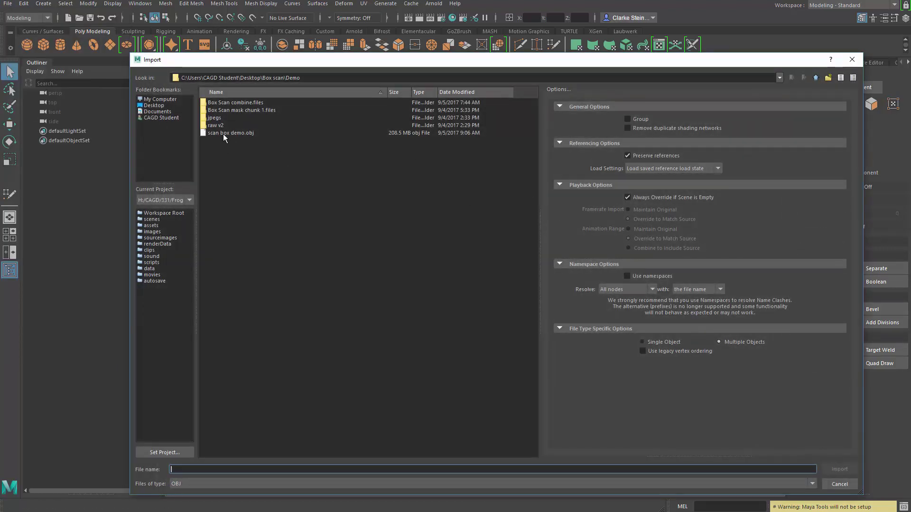
click(224, 133)
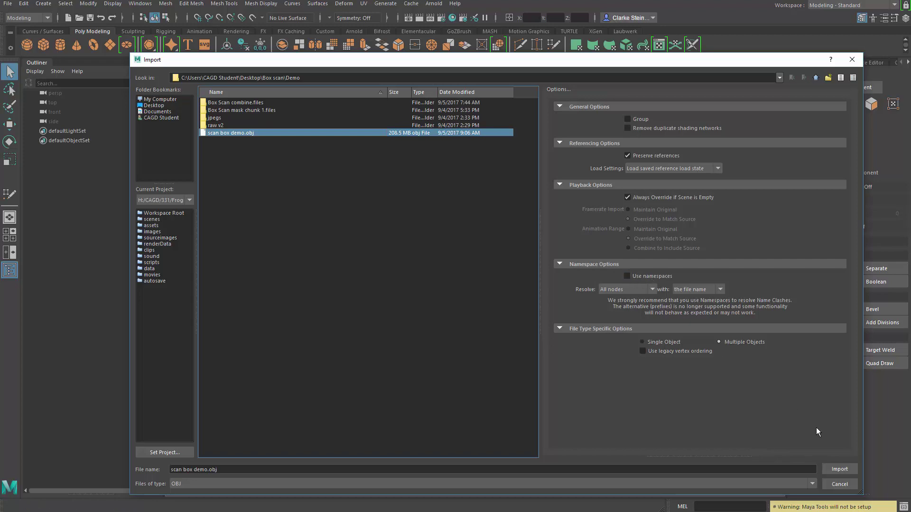
click(839, 469)
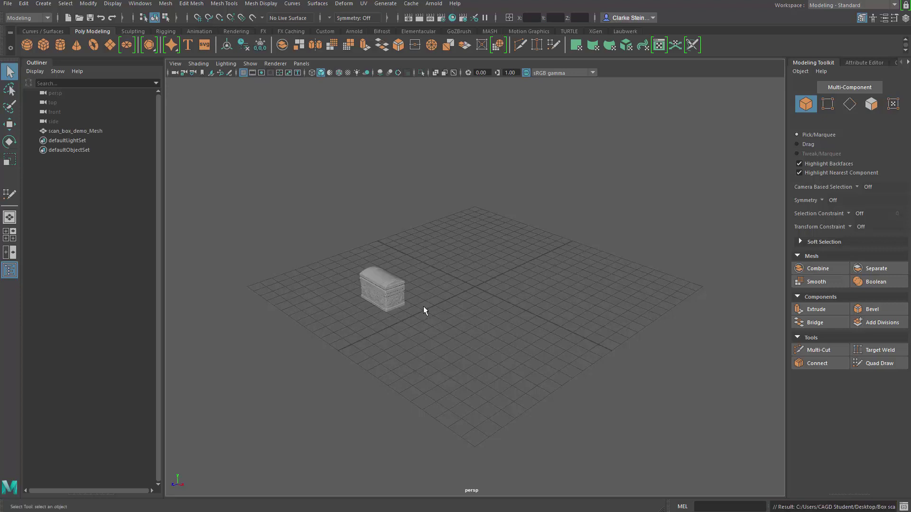
alt+drag(412, 294, 551, 336)
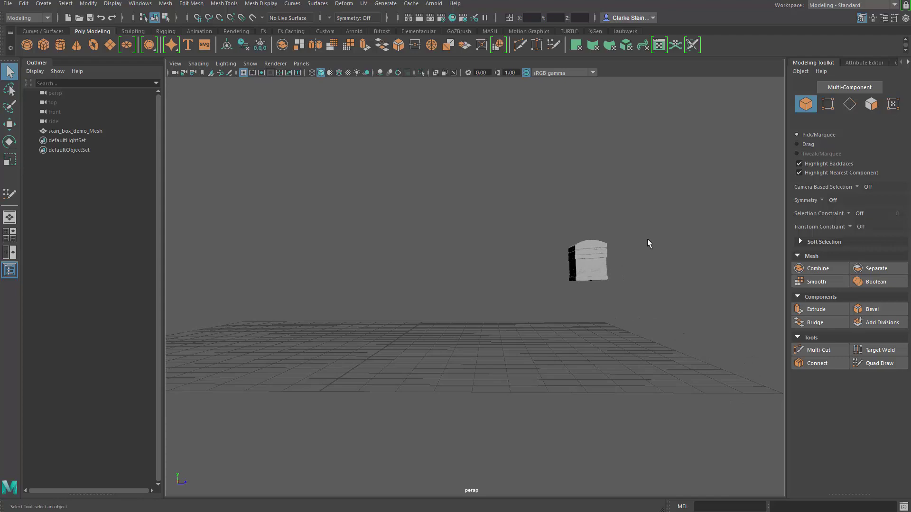
alt+drag(578, 277, 407, 339)
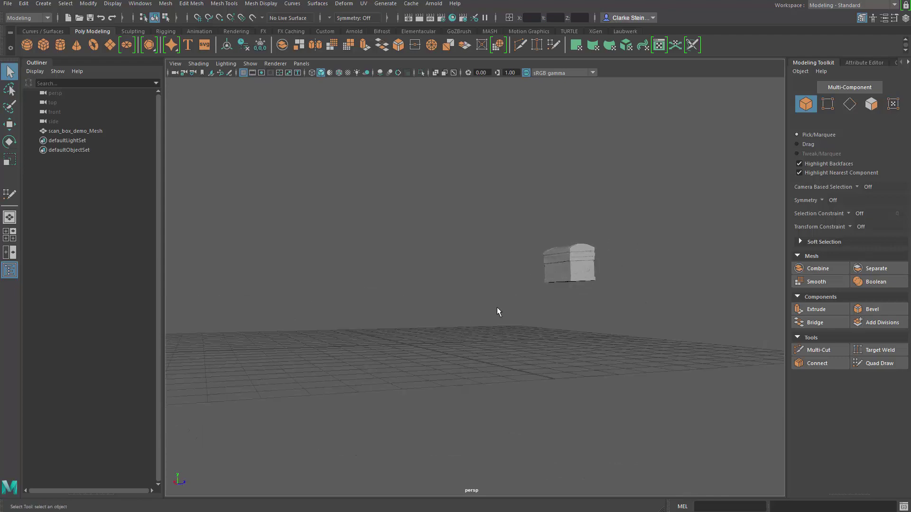
alt+drag(573, 275, 591, 273)
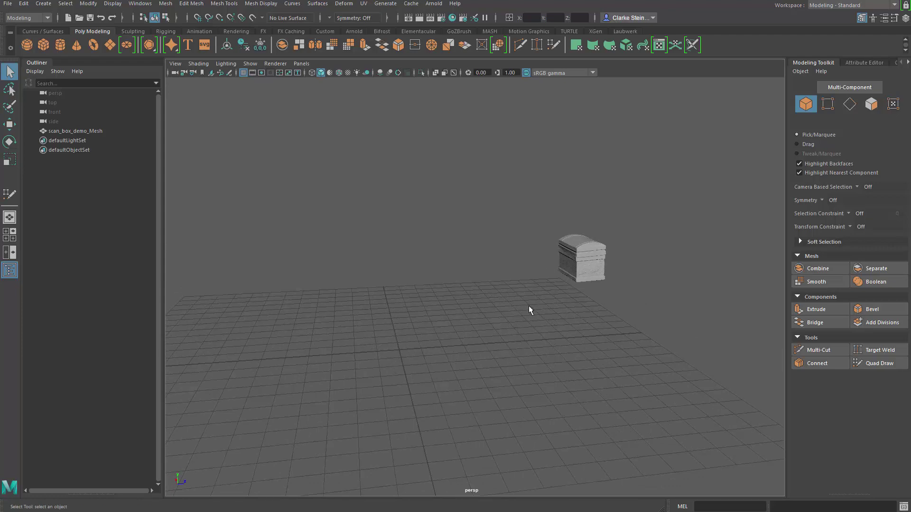
alt+drag(528, 306, 591, 283)
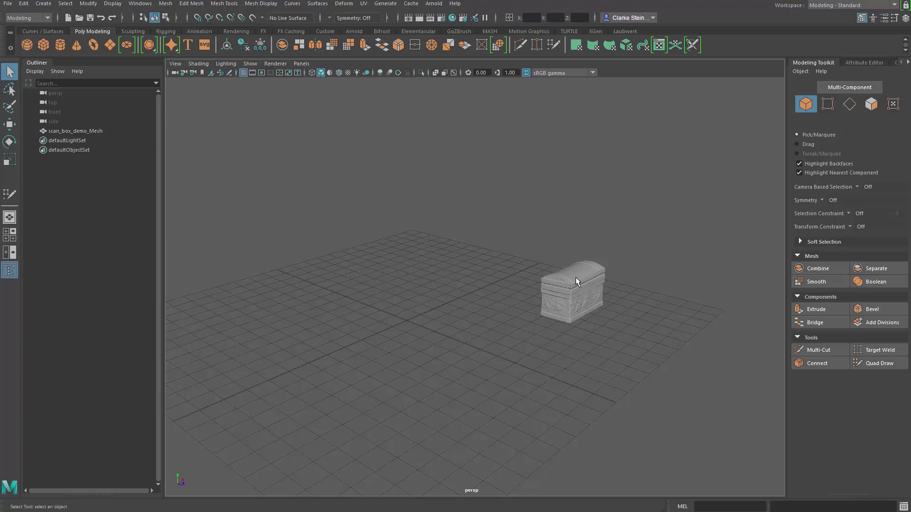
alt+right_drag(576, 277, 681, 311)
alt+drag(682, 311, 510, 257)
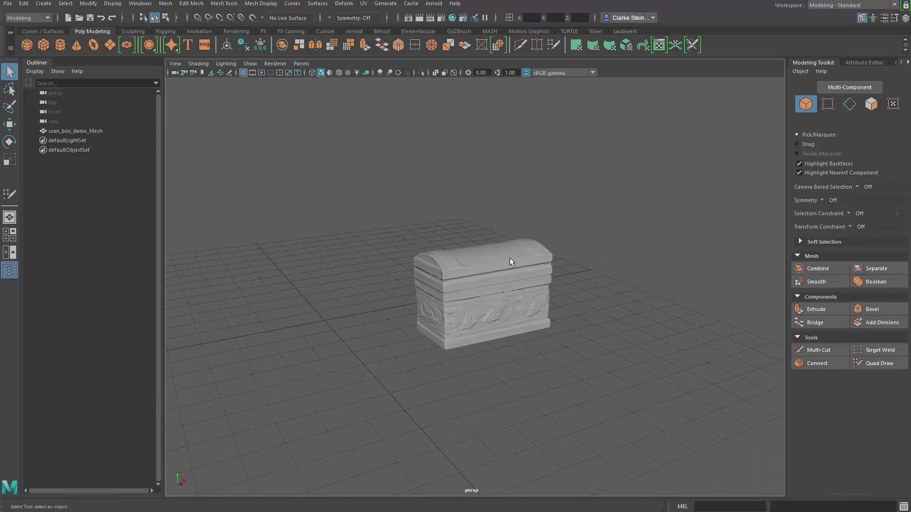
alt+drag(466, 312, 606, 277)
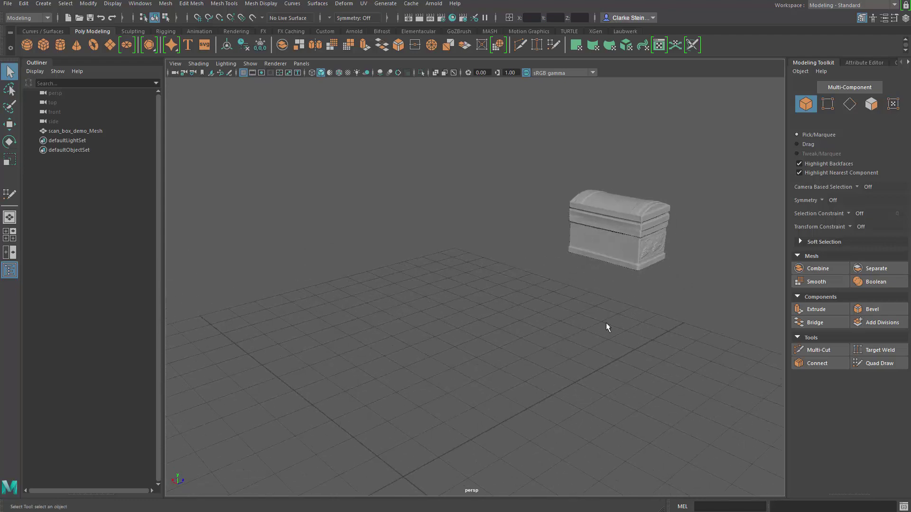
alt+right_drag(607, 327, 542, 283)
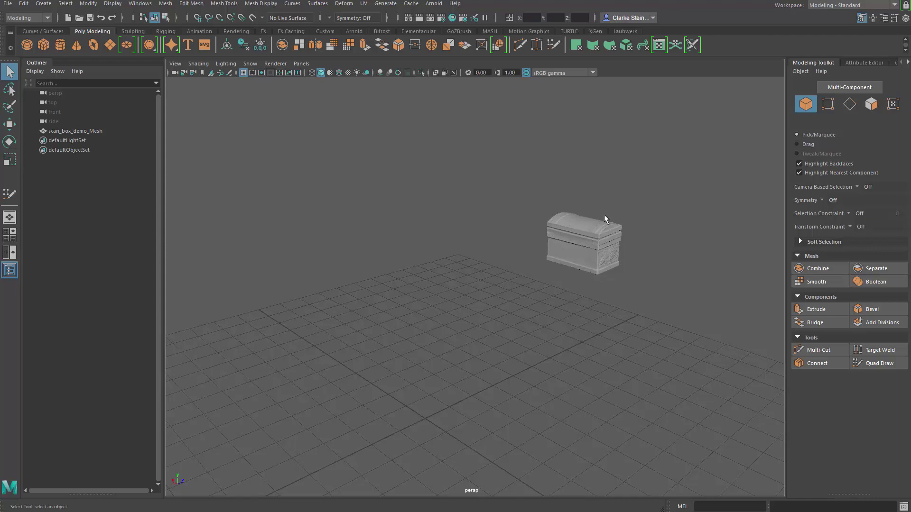
alt+drag(632, 245, 522, 246)
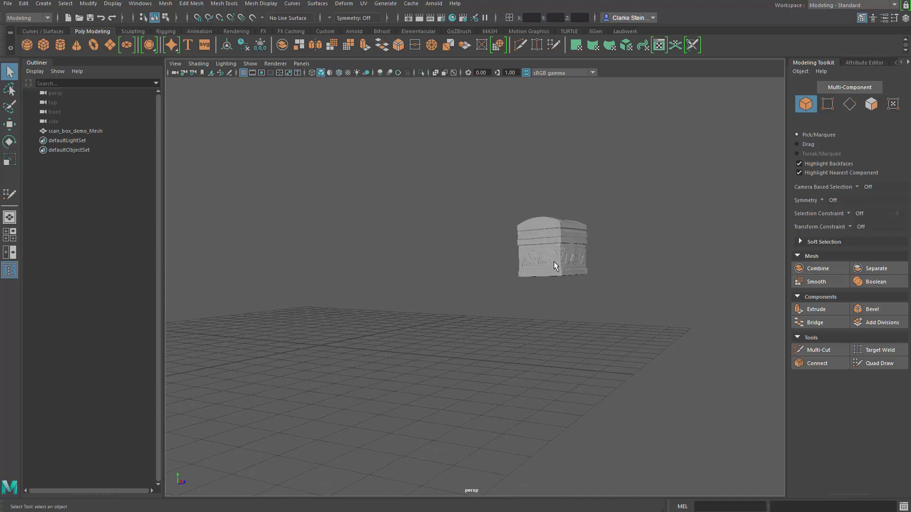
alt+drag(557, 220, 572, 261)
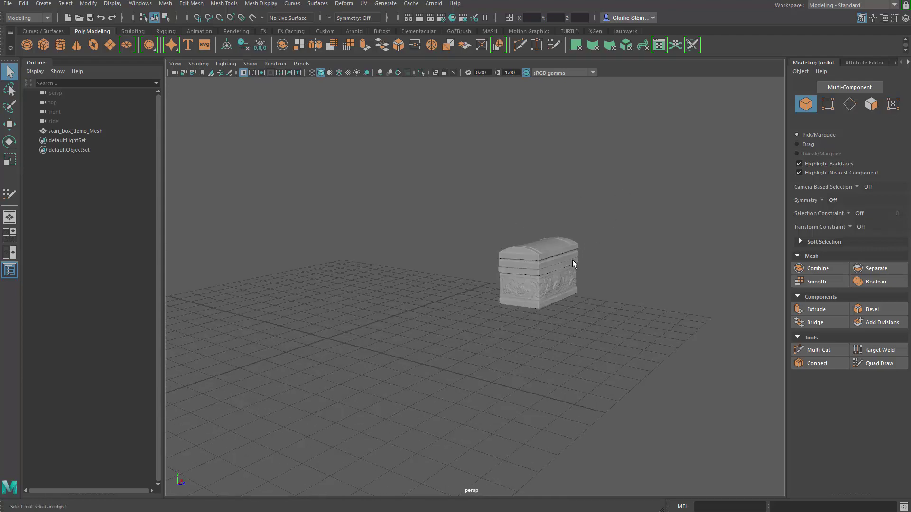
alt+drag(514, 271, 511, 303)
alt+drag(487, 331, 476, 275)
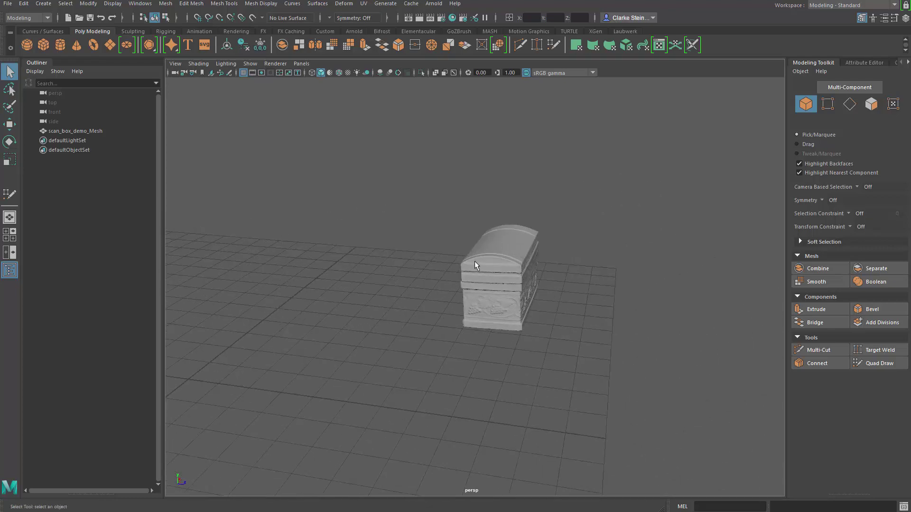
alt+drag(495, 226, 518, 189)
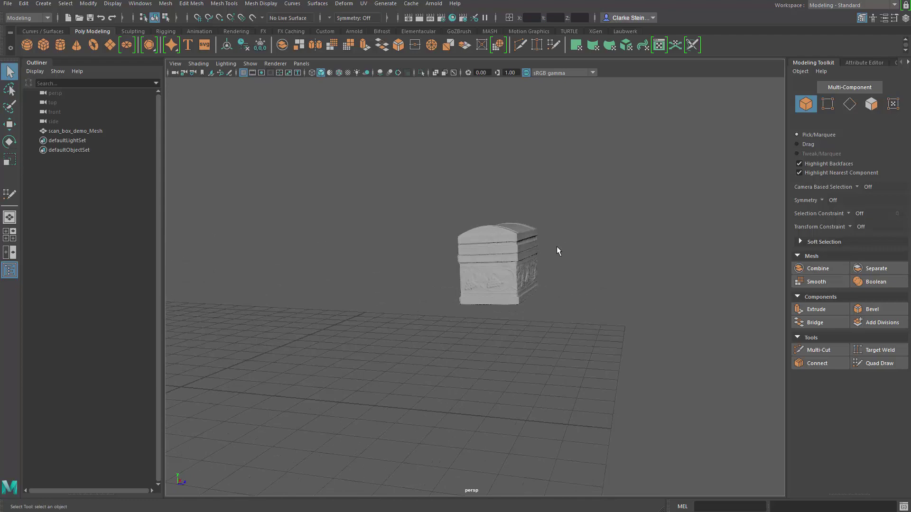
alt+drag(558, 251, 387, 266)
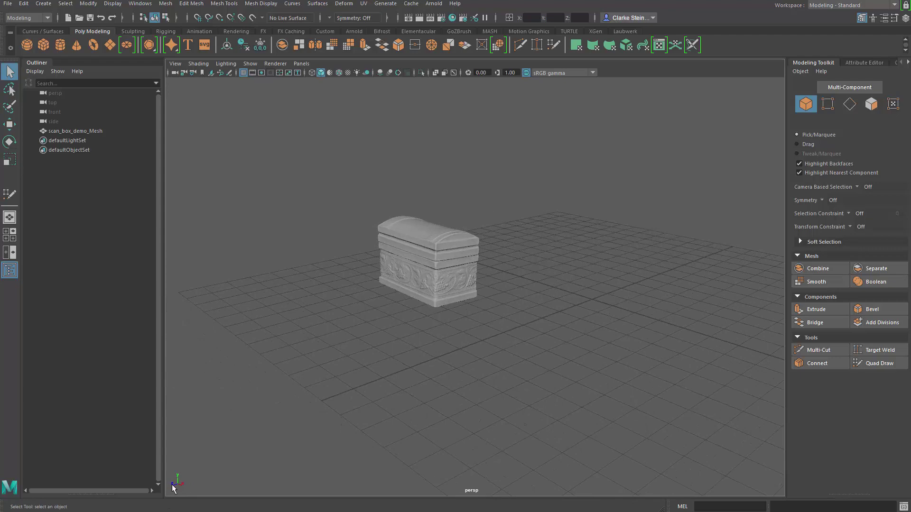
alt+drag(350, 301, 452, 289)
alt+drag(441, 234, 529, 303)
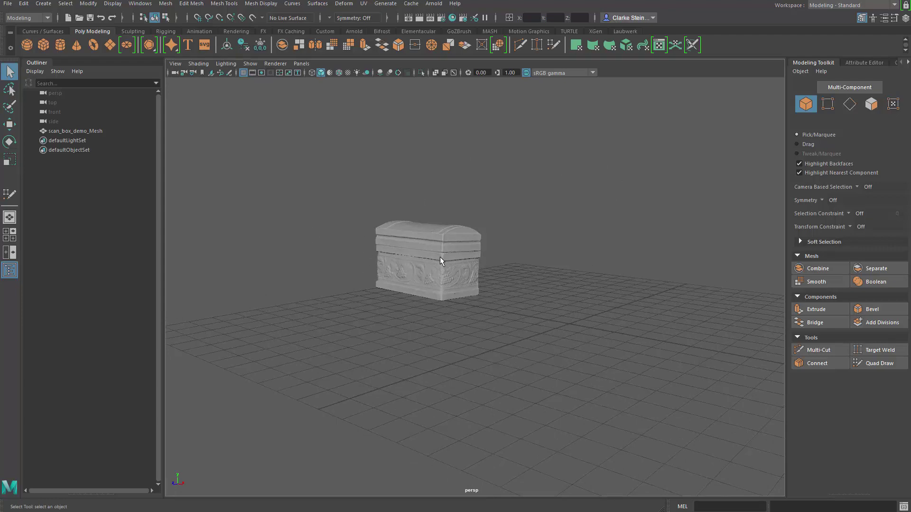
alt+drag(440, 254, 506, 268)
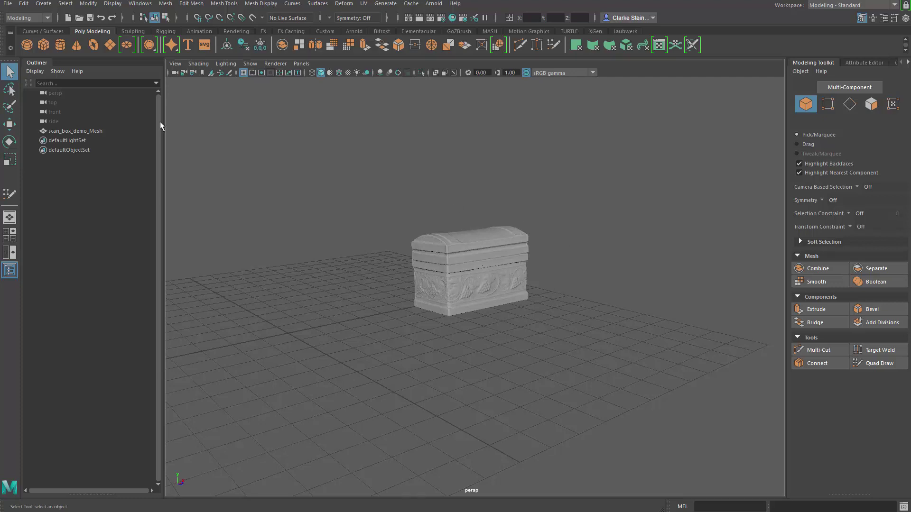
- Select scan_box_demo_Mesh and turn on the Poly Count readout: 1,500,002 verts, 3,000,000 faces
click(75, 131)
click(140, 3)
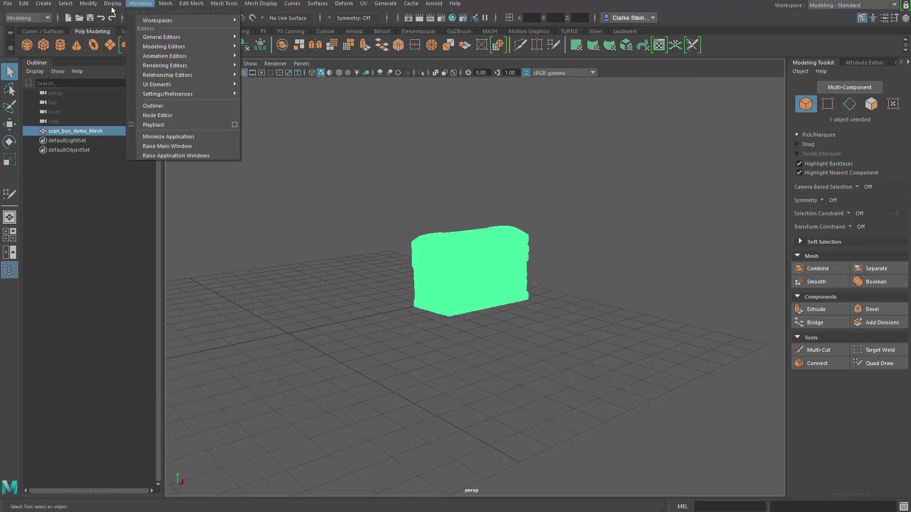
mouse_move(113, 8)
mouse_move(124, 37)
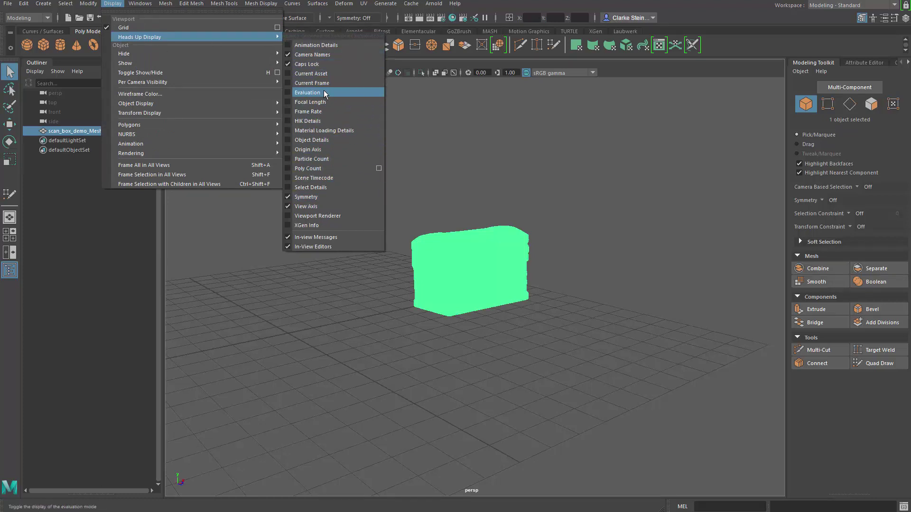
click(313, 169)
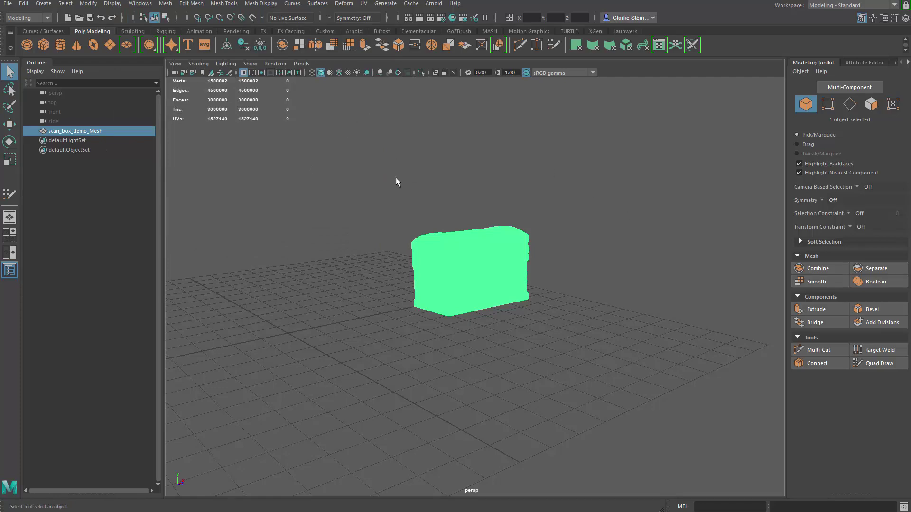
alt+drag(396, 179, 266, 165)
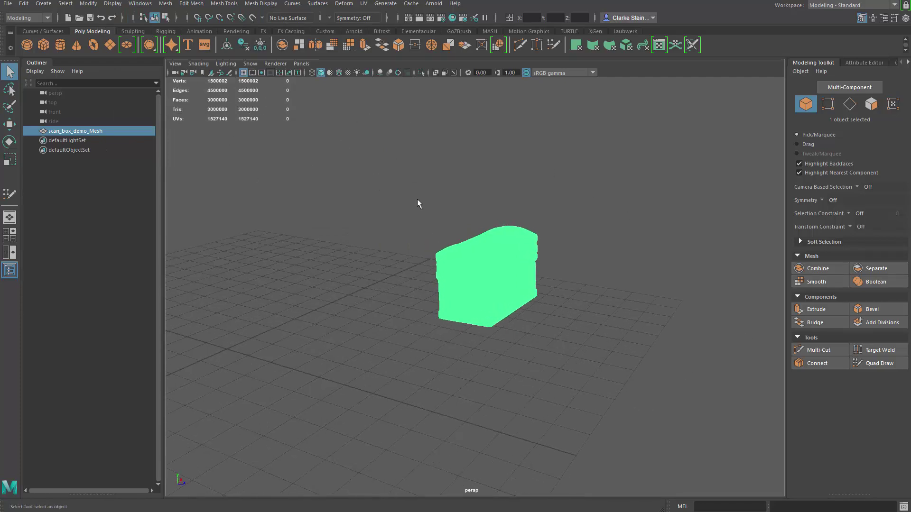
alt+drag(417, 200, 524, 178)
alt+drag(454, 275, 556, 199)
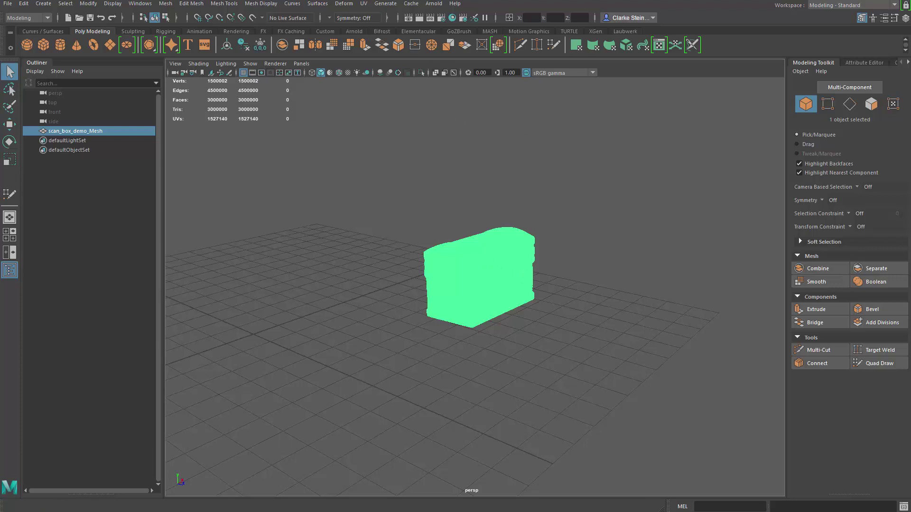
- Review the Export Selection to Alembic options and continue to the cache\alembic file browser
click(410, 5)
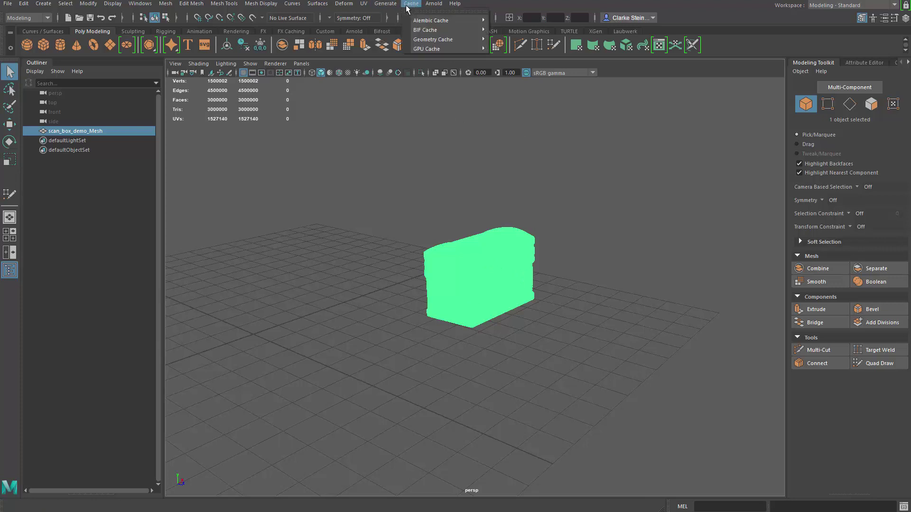
mouse_move(433, 24)
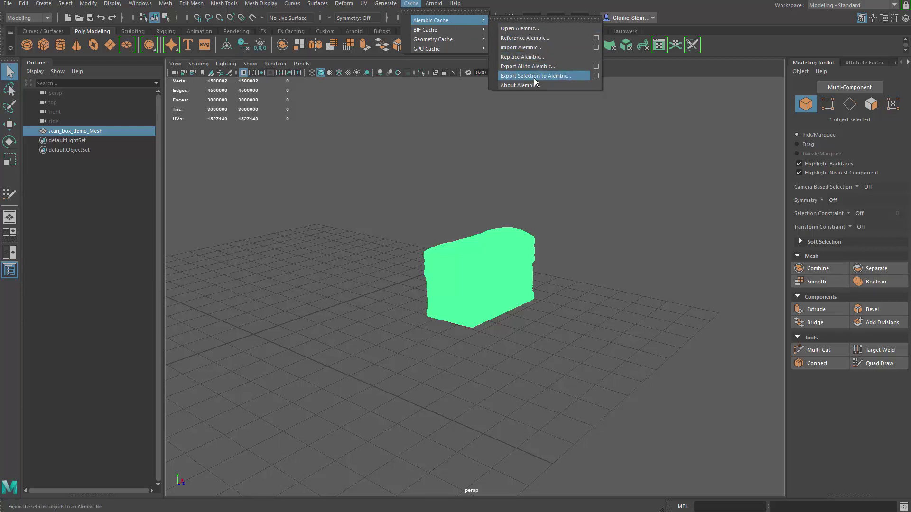
click(596, 75)
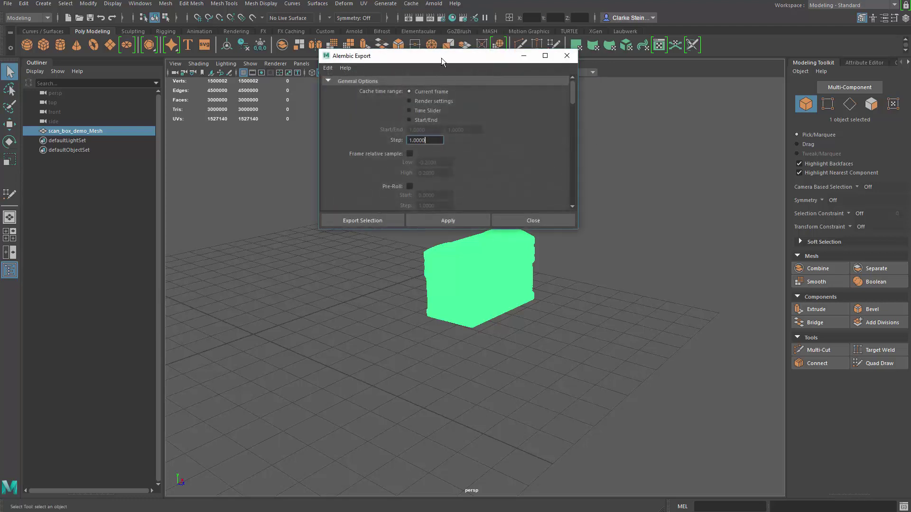
drag(441, 58, 692, 109)
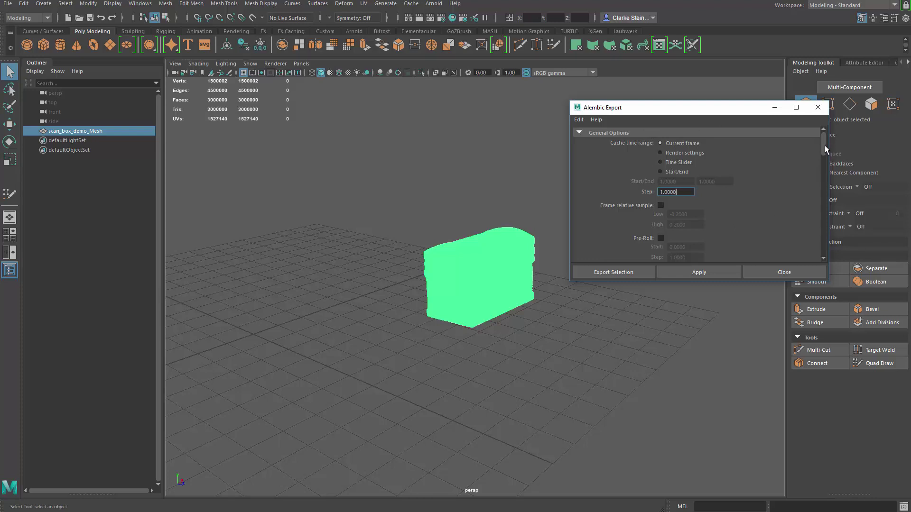
drag(824, 146, 818, 244)
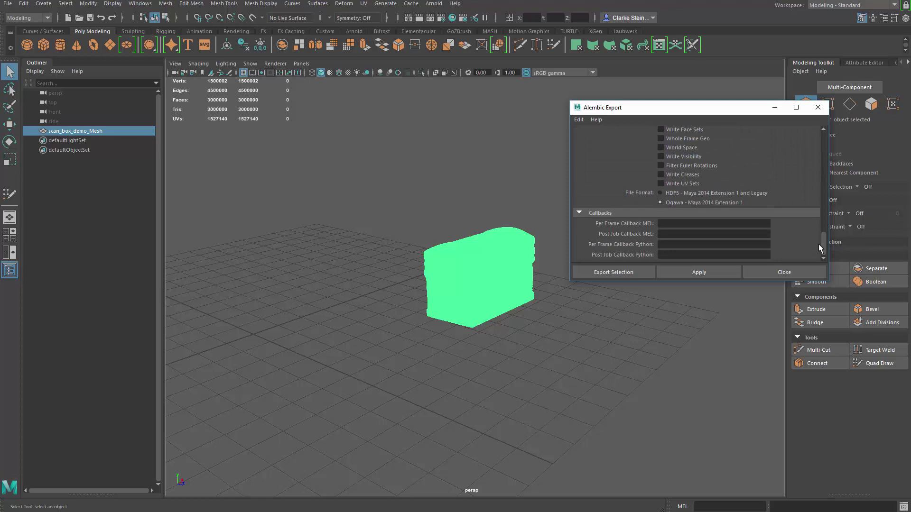
click(614, 272)
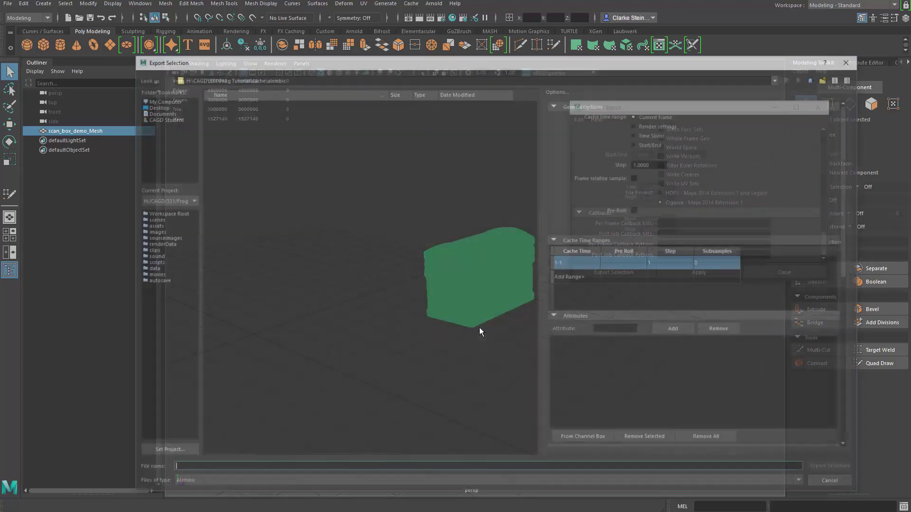
- Export the chest as 'scsan box demo cashe' into the Desktop Box scan\Demo folder
click(153, 106)
double_click(218, 134)
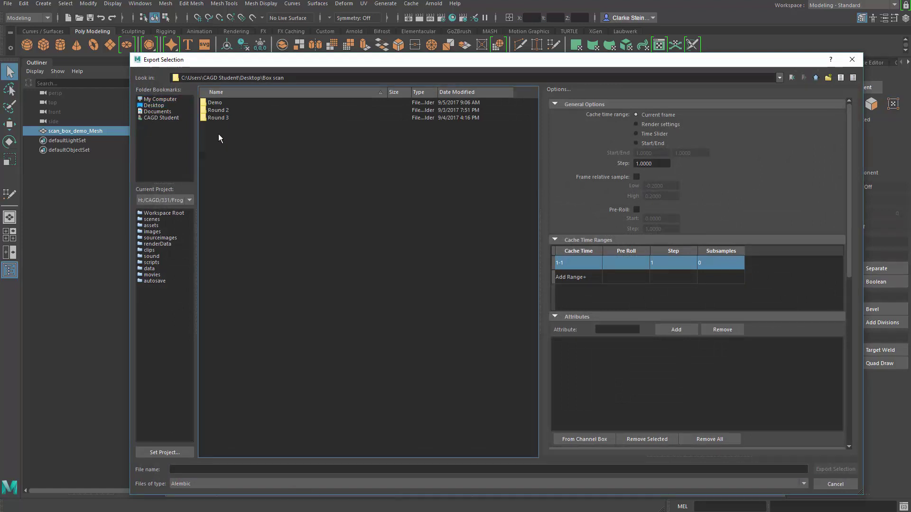
double_click(228, 119)
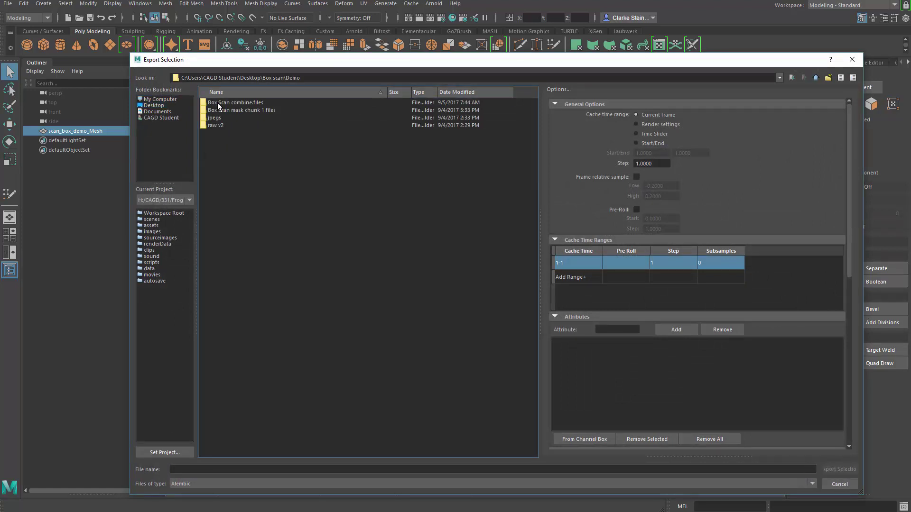
click(202, 470)
text(scsan)
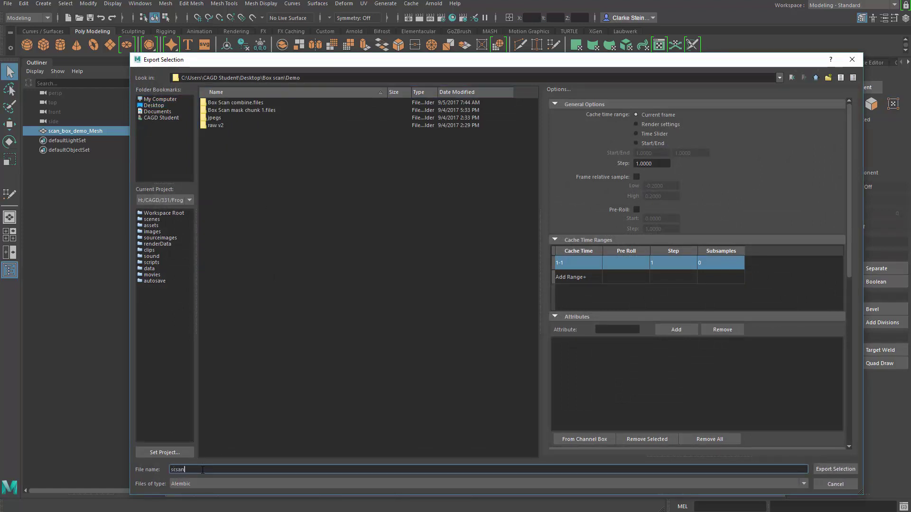
text( box cashe)
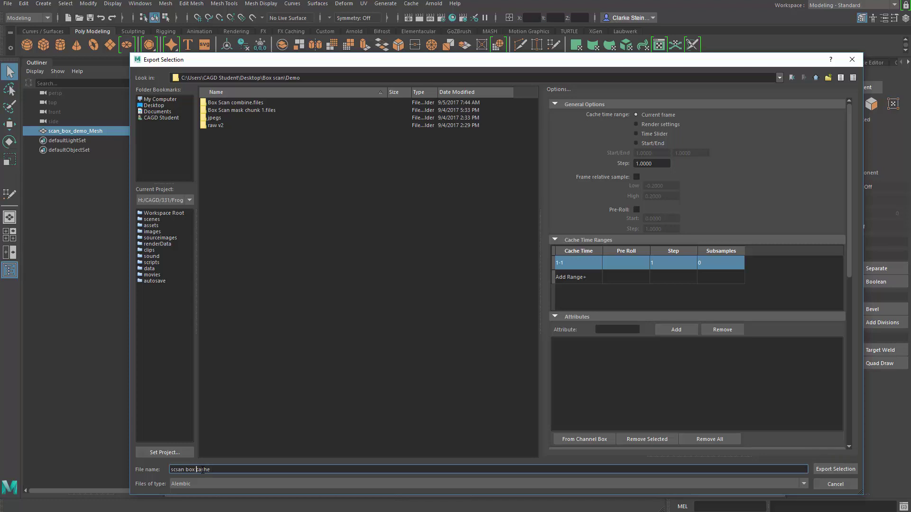
text(demo)
click(834, 469)
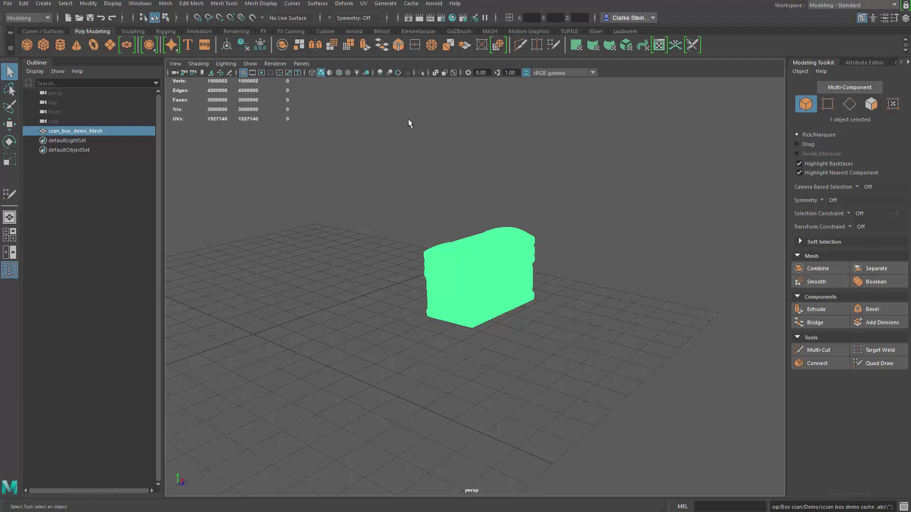
- Select scan_box_demo_Mesh in the Outliner and delete it from the scene
click(57, 141)
click(65, 130)
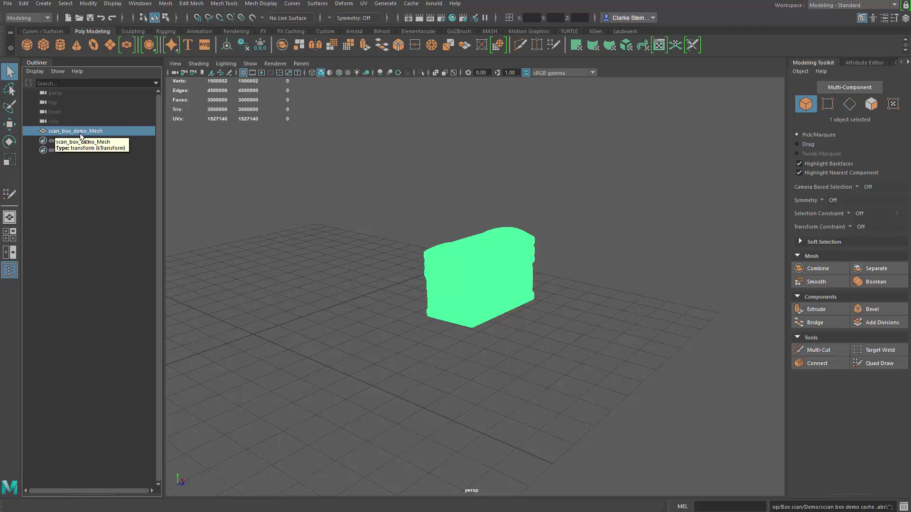
key(Delete)
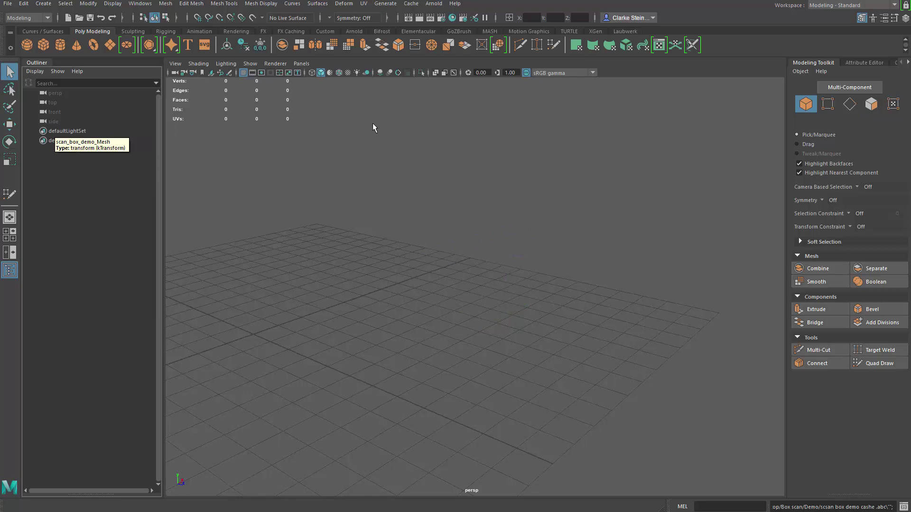
- Open scsan box demo cashe.abc from Box scan\Demo with Open Alembic, discarding the unsaved scene
click(412, 4)
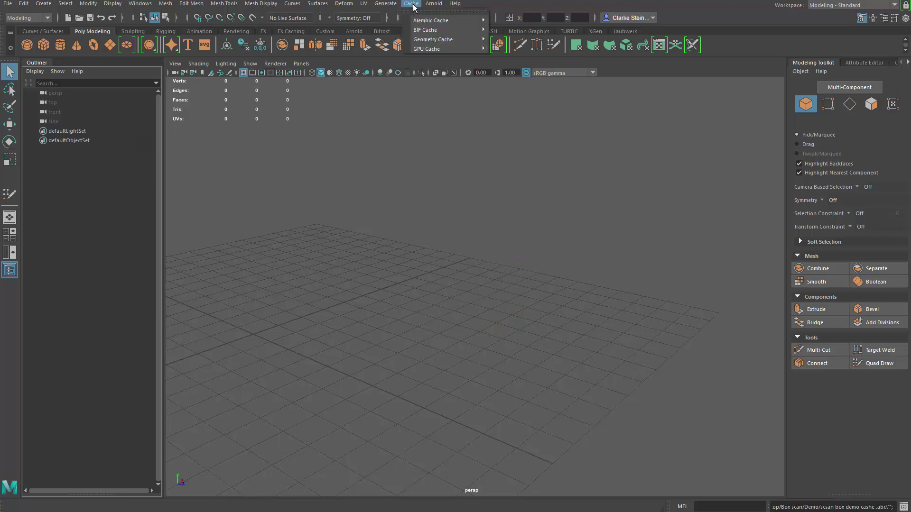
mouse_move(416, 22)
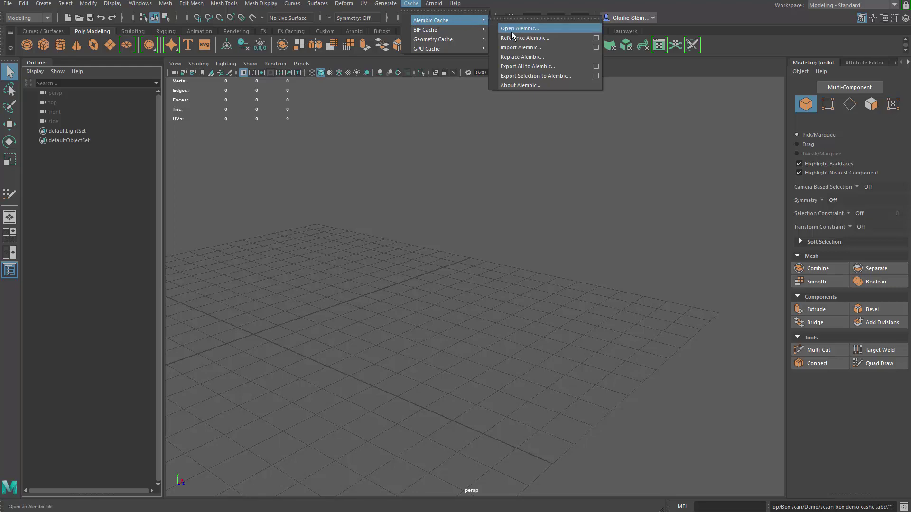
click(533, 31)
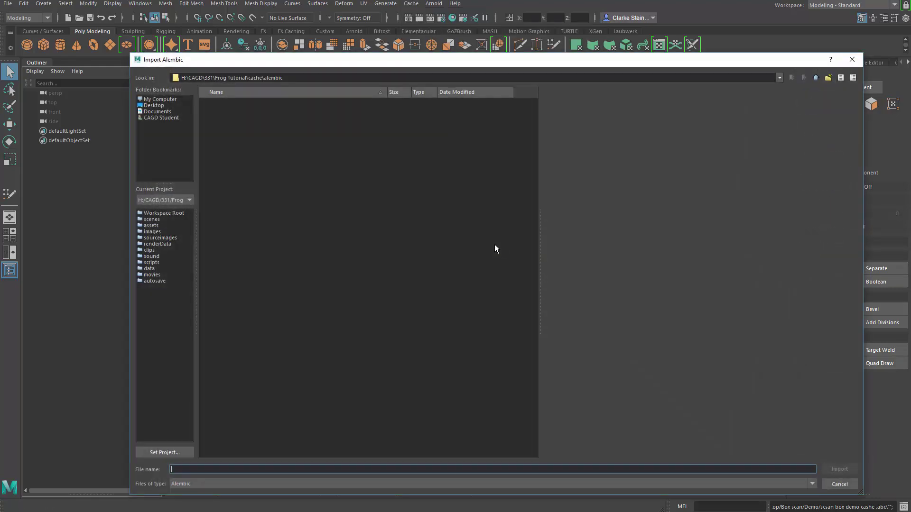
drag(341, 59, 352, 51)
click(174, 99)
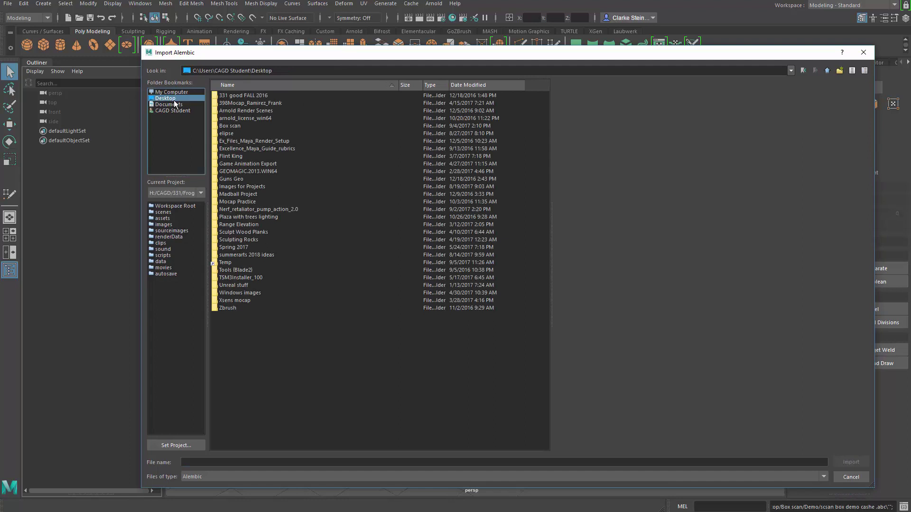
double_click(230, 126)
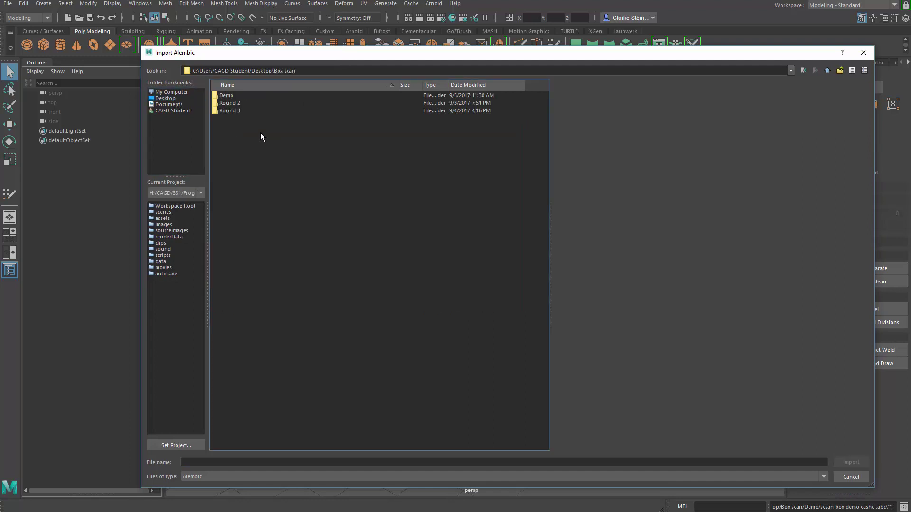
double_click(228, 96)
click(251, 126)
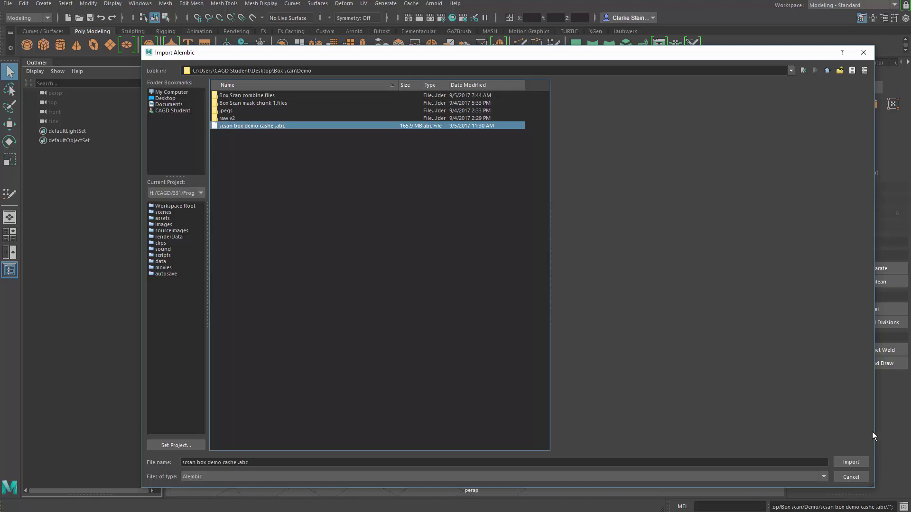
click(851, 462)
click(453, 264)
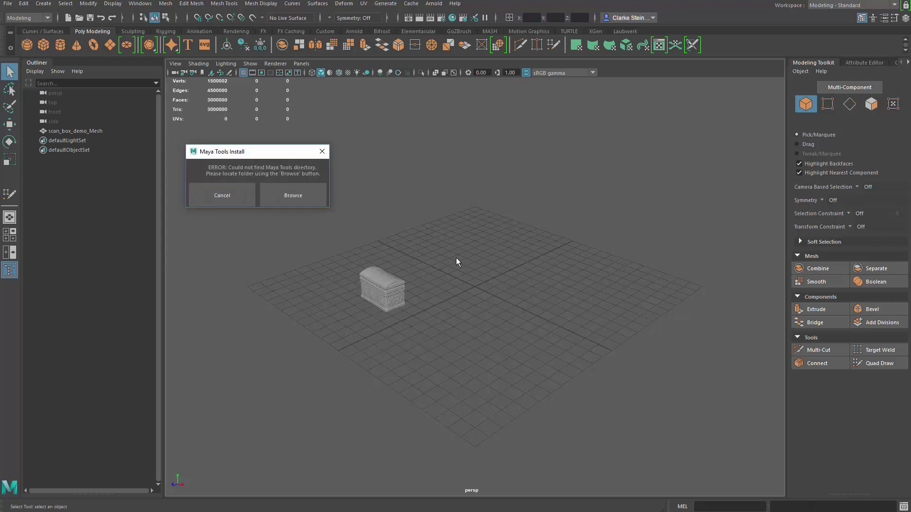
- Cancel the Maya Tools install error and orbit around the reloaded chest scan
click(204, 192)
alt+drag(400, 388, 463, 220)
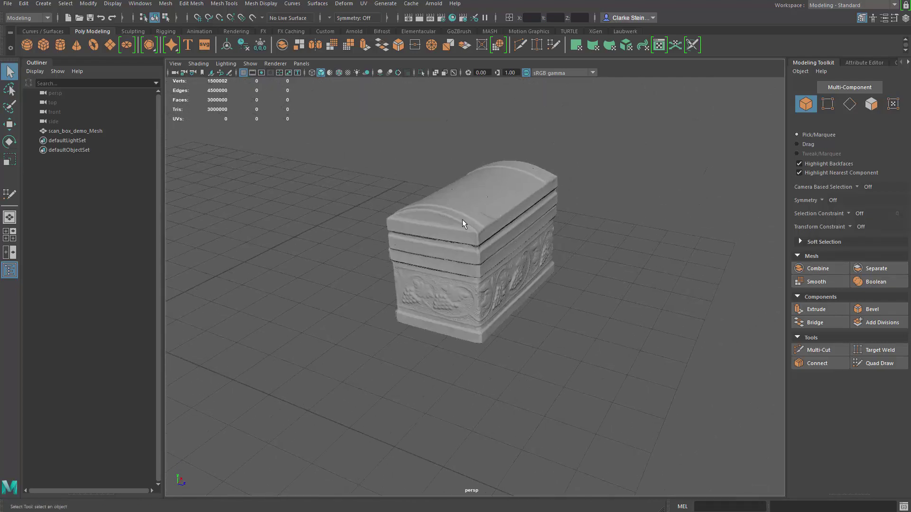
key(ctrl+shift+a)
alt+drag(565, 409, 602, 401)
alt+drag(502, 338, 545, 382)
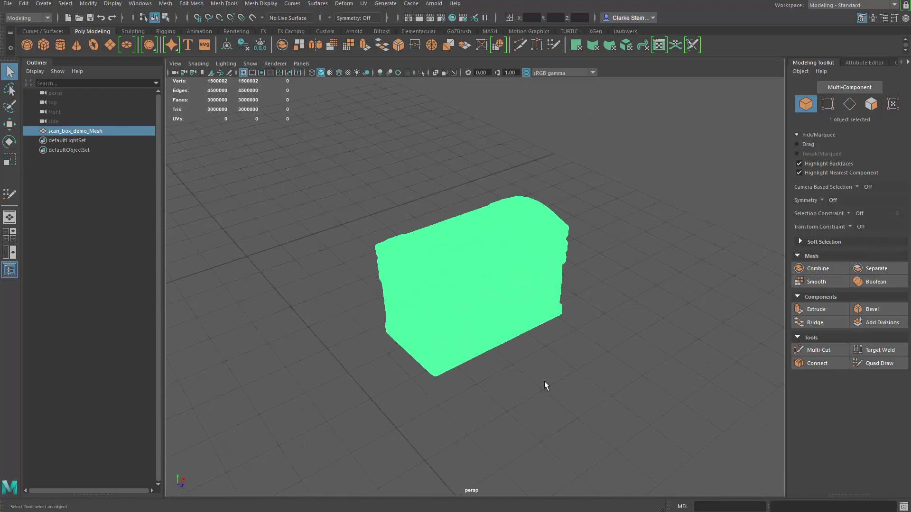
- Reselect scan_box_demo_Mesh and set it as the live surface for retopology
click(640, 194)
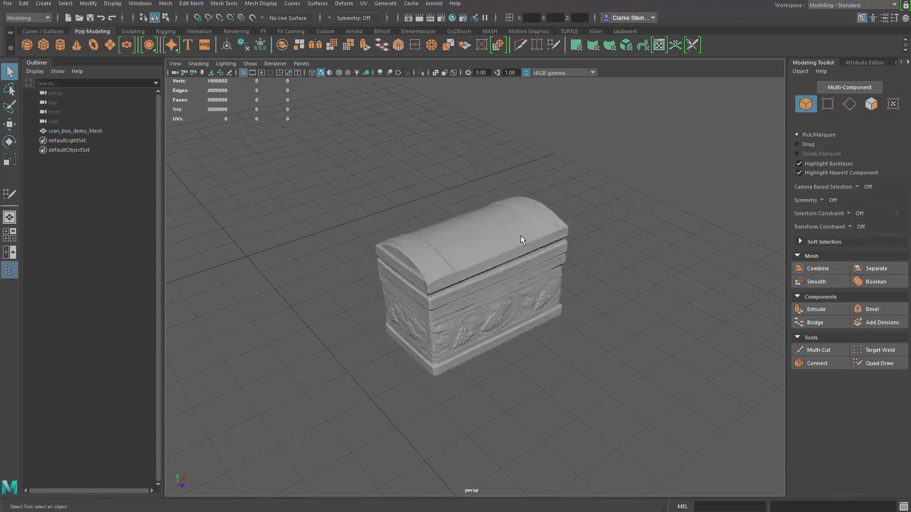
click(533, 251)
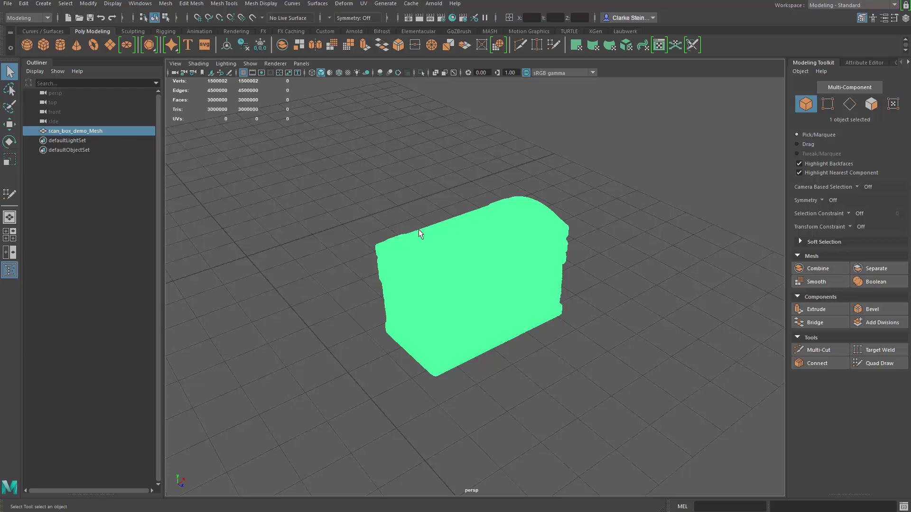
alt+drag(460, 264, 465, 303)
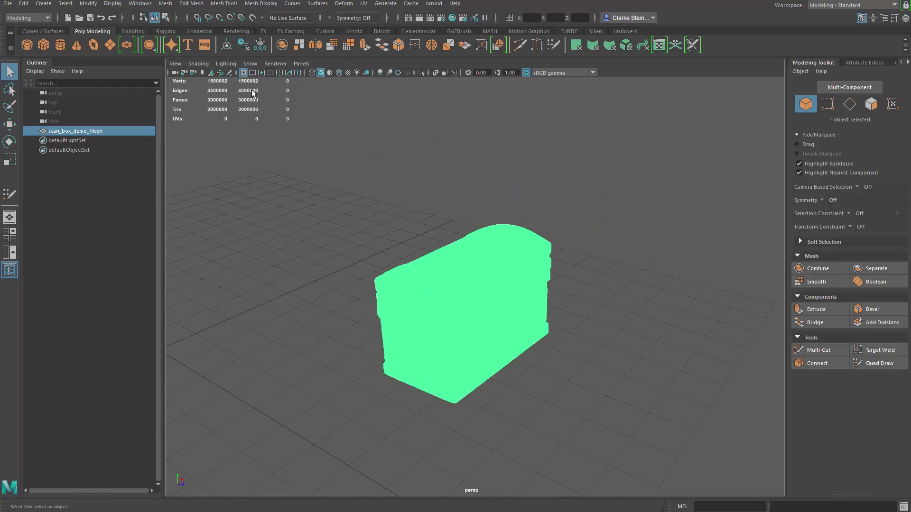
click(252, 17)
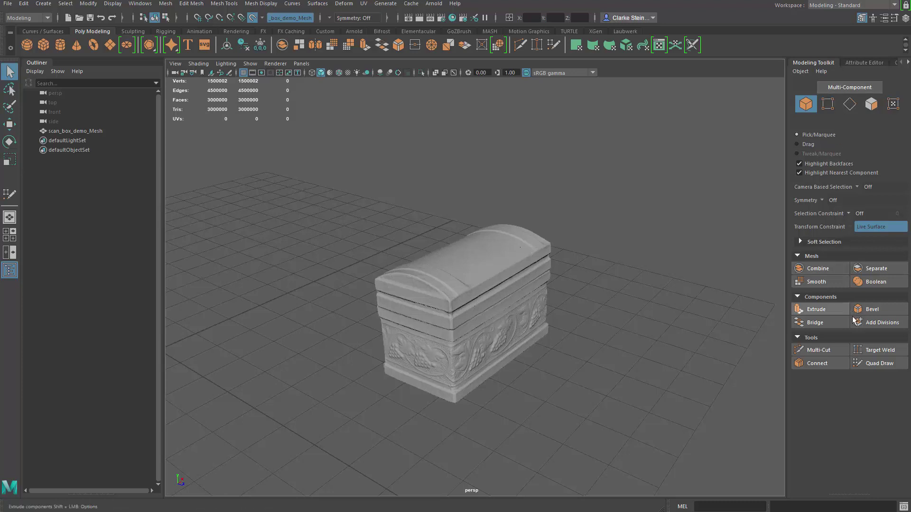
- Activate Quad Draw and bring the chest's front face into a frontal view
click(866, 364)
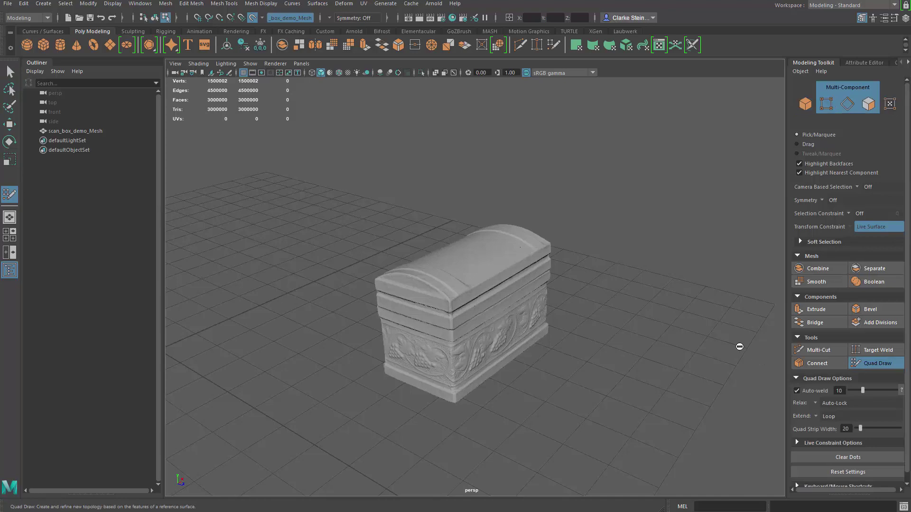
mouse_move(600, 313)
alt+mouse_down()
mouse_move(612, 305)
mouse_move(592, 301)
alt+mouse_up()
alt+middle_drag(592, 301, 674, 304)
alt+drag(674, 304, 667, 303)
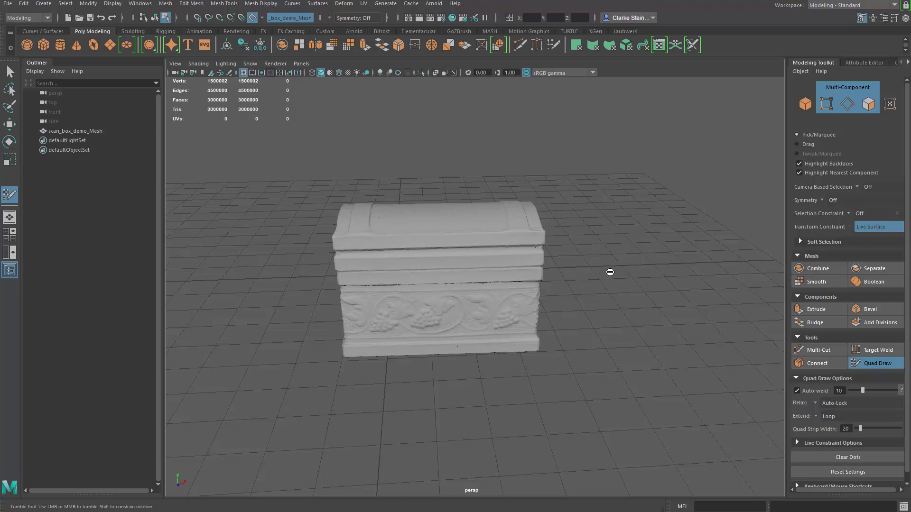
alt+middle_drag(608, 269, 665, 269)
alt+right_drag(665, 268, 701, 276)
alt+drag(701, 277, 650, 271)
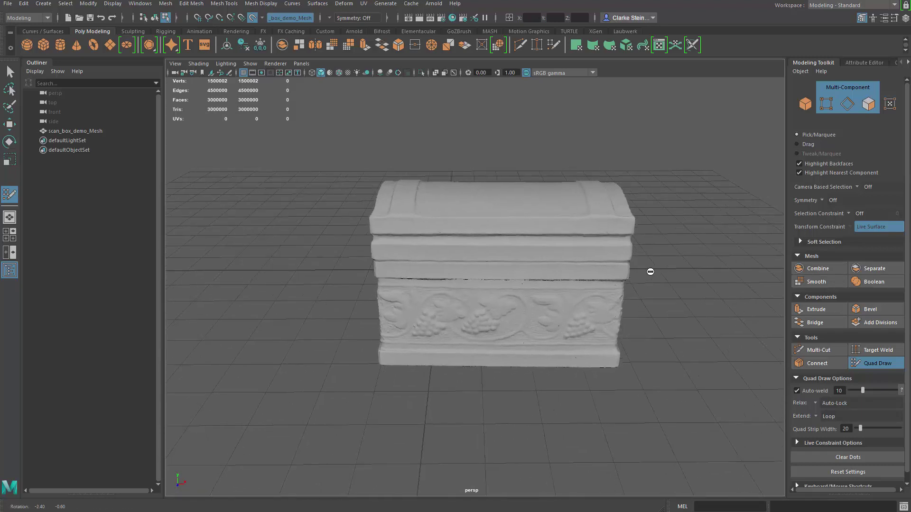
- Place dots at the front's four corners and preview the quad spanning them
click(373, 219)
click(632, 221)
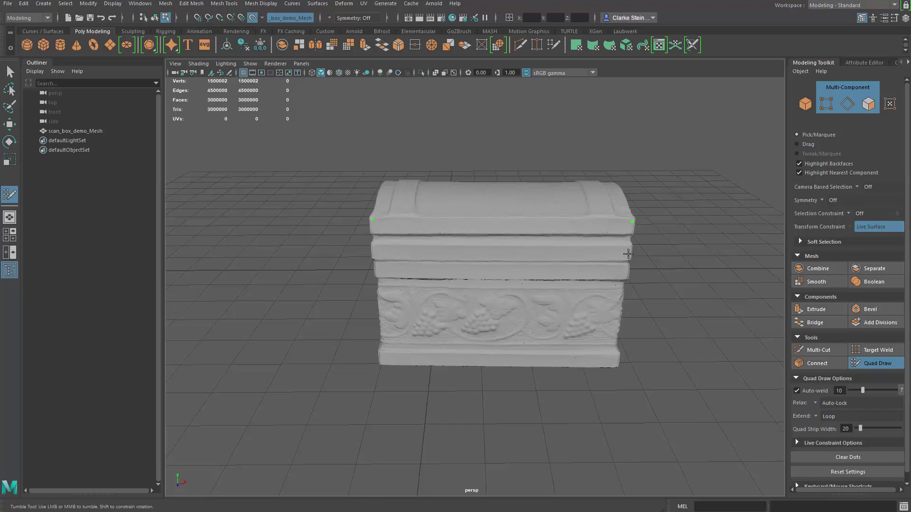
click(614, 363)
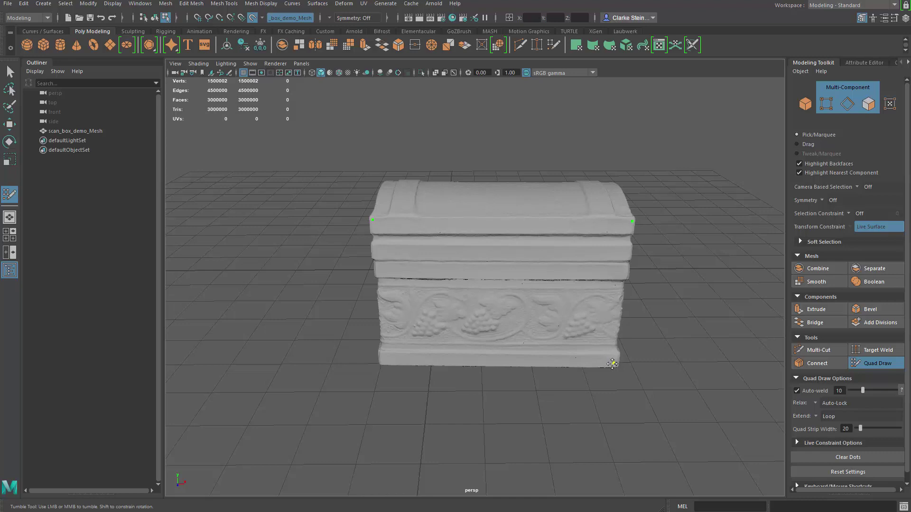
click(384, 361)
shift+click(507, 349)
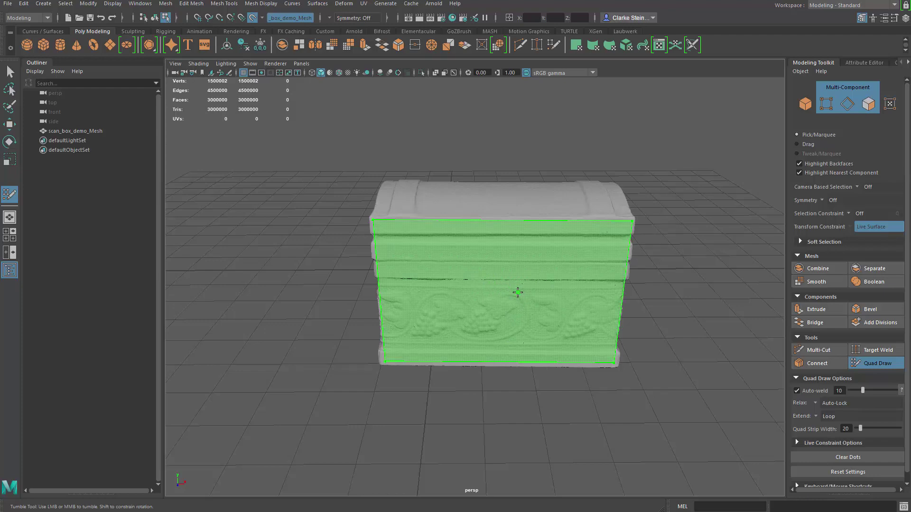
- Commit the front quad, then add a side quad from two dots joined to its edge
shift+click(518, 292)
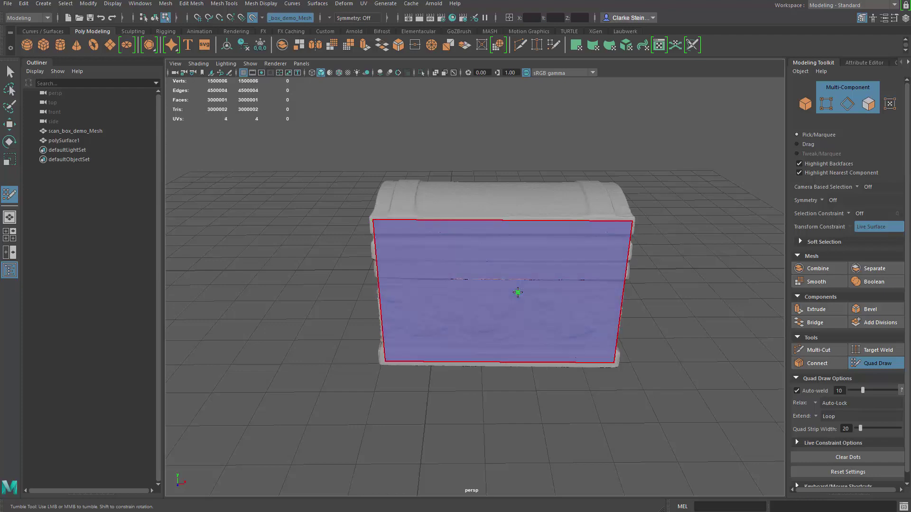
mouse_move(518, 292)
alt+mouse_down()
mouse_move(612, 312)
mouse_move(700, 368)
mouse_move(617, 367)
mouse_move(655, 379)
mouse_move(578, 358)
mouse_move(597, 351)
mouse_move(585, 342)
mouse_move(593, 334)
mouse_move(606, 336)
mouse_move(584, 314)
alt+mouse_up()
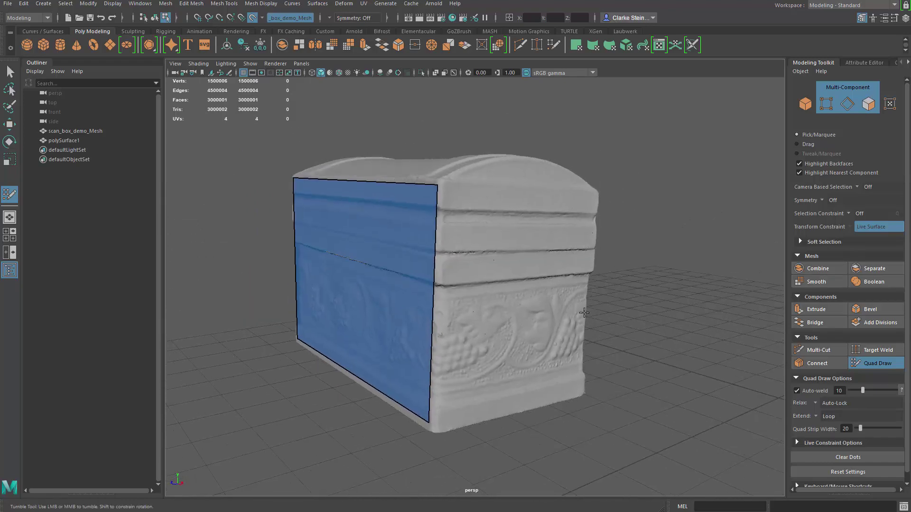
click(594, 194)
click(579, 392)
key(shift)
key(shift)
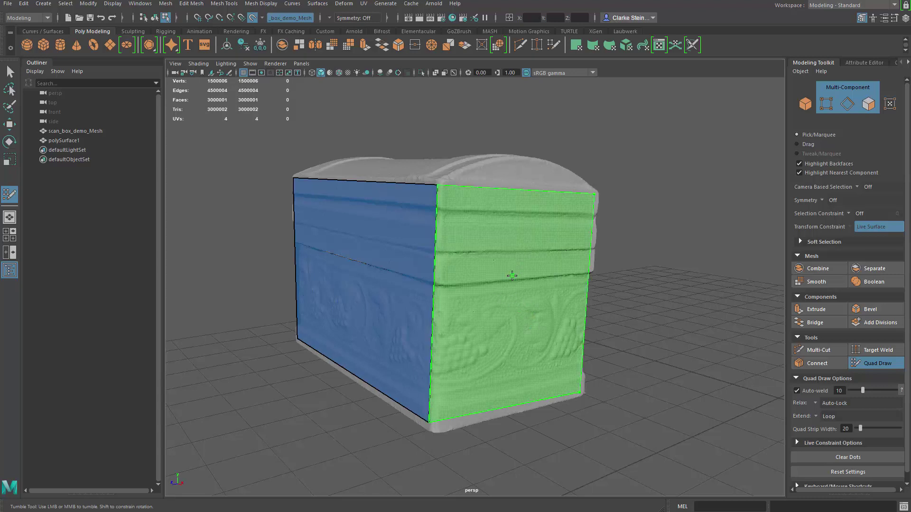
shift+click(507, 311)
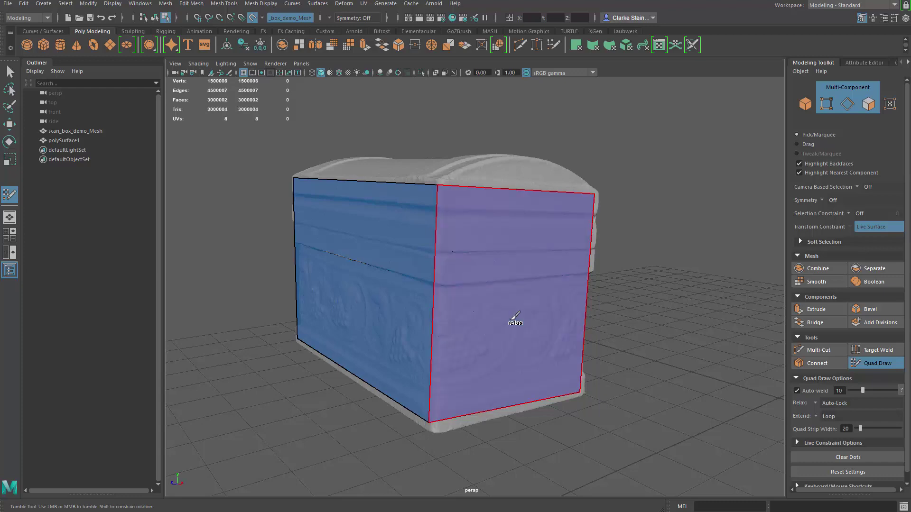
- Add a third quad on the carved side, sharing an edge with its neighbour
alt+drag(570, 268, 503, 285)
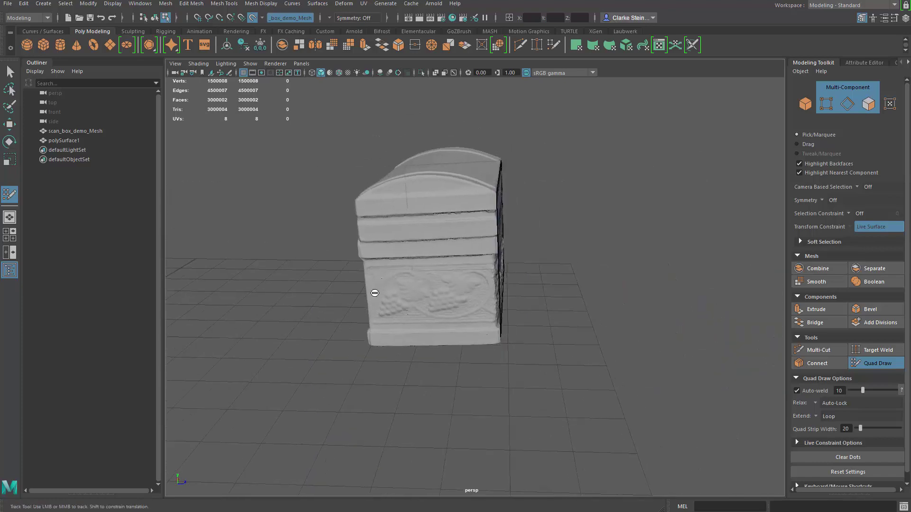
alt+right_drag(503, 284, 507, 289)
alt+drag(508, 289, 500, 340)
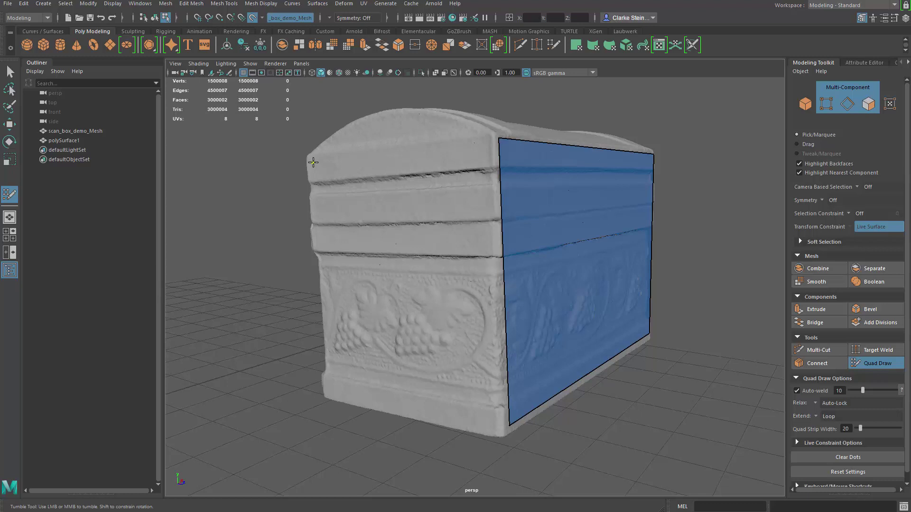
shift+click(479, 239)
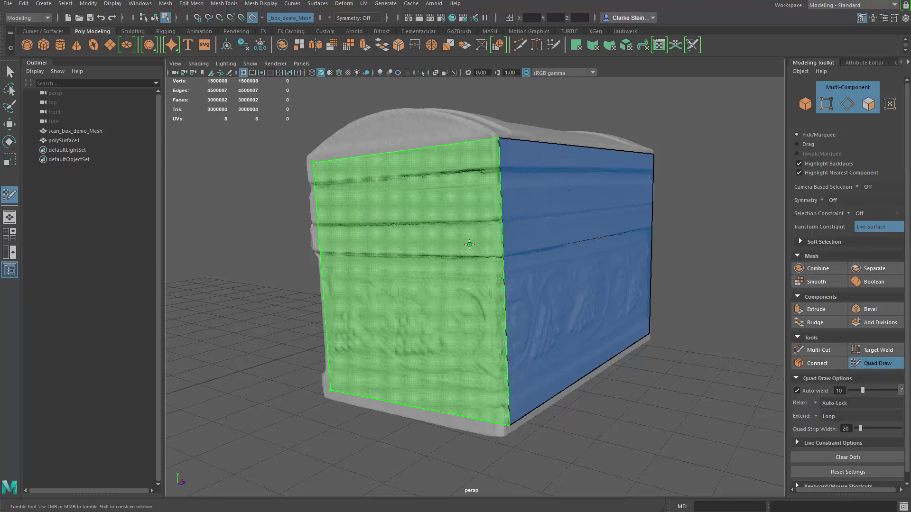
shift+click(434, 262)
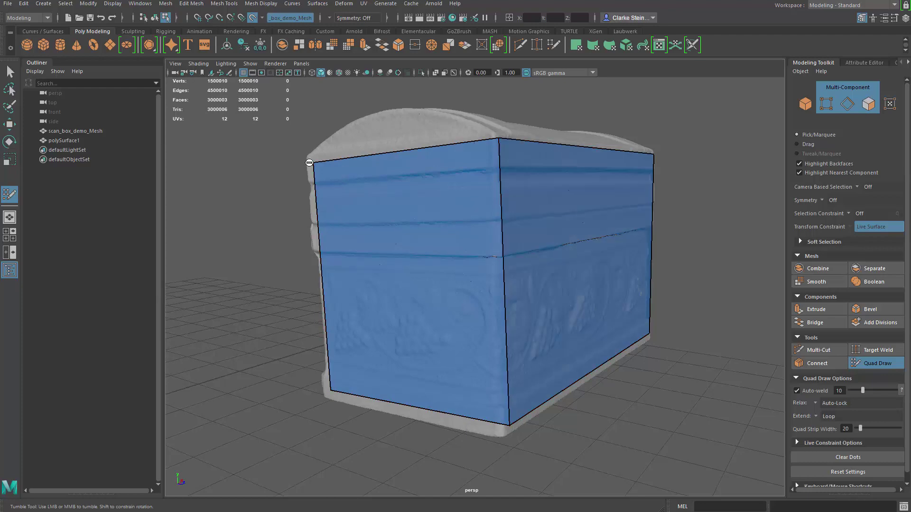
- Pull the quad's top corner vertices onto the top corners of the chest's lid
alt+drag(507, 367, 484, 285)
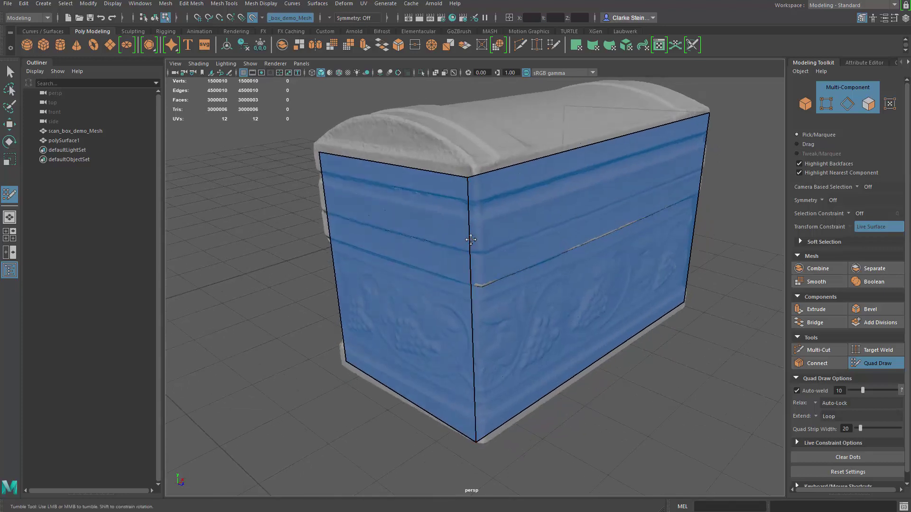
alt+drag(479, 232, 479, 236)
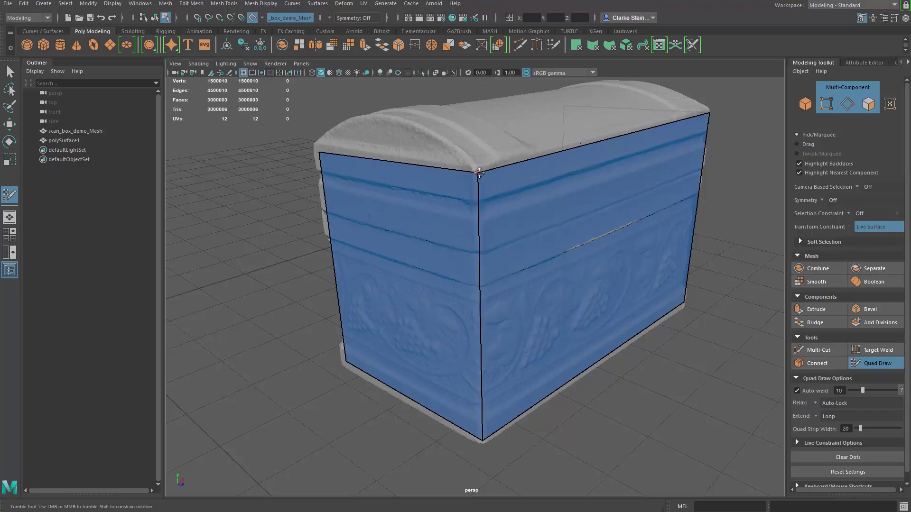
drag(480, 172, 477, 167)
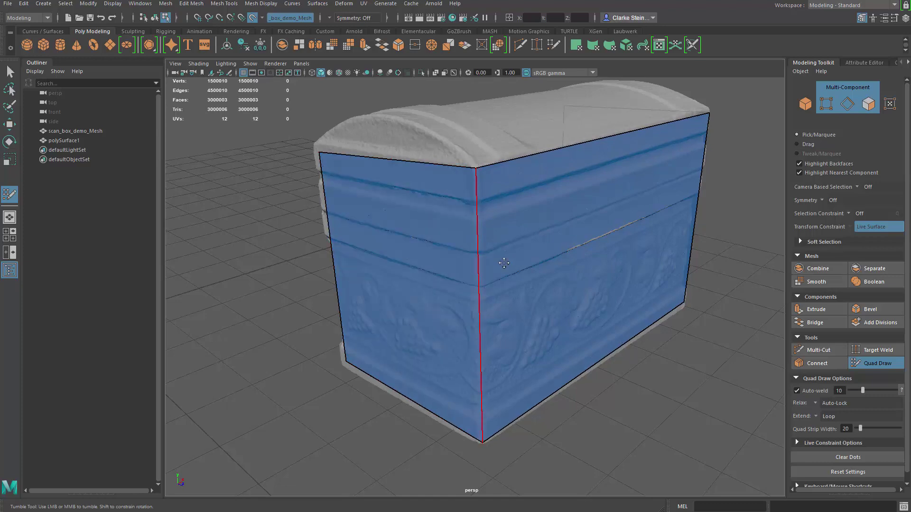
alt+drag(504, 263, 470, 218)
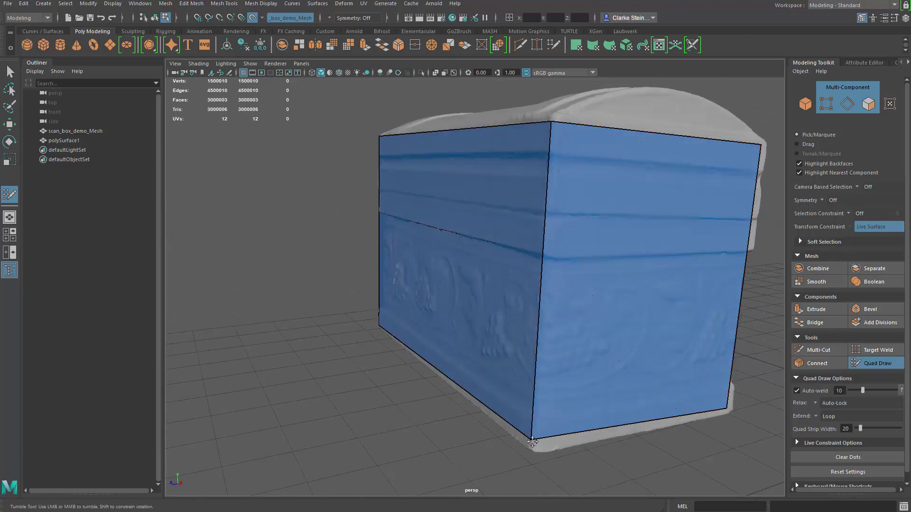
alt+drag(551, 230, 541, 207)
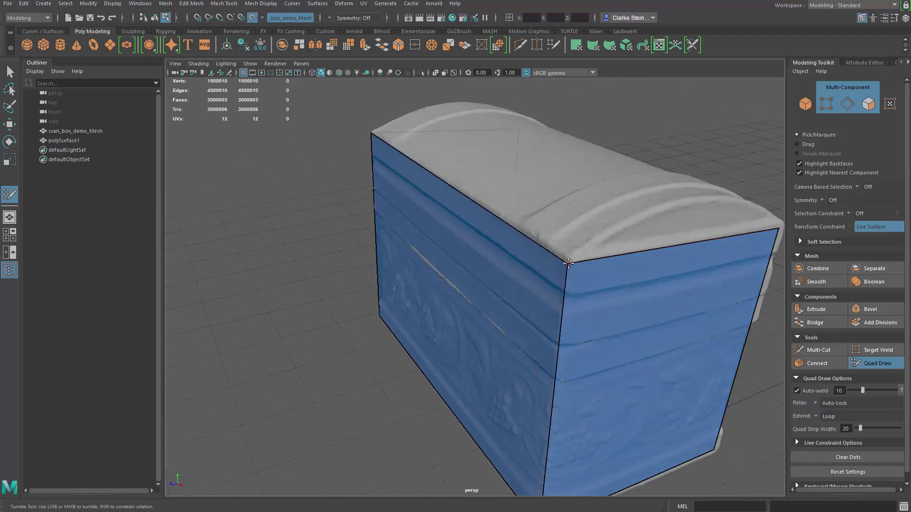
mouse_move(612, 288)
alt+mouse_down()
mouse_move(522, 303)
mouse_move(607, 303)
alt+mouse_up()
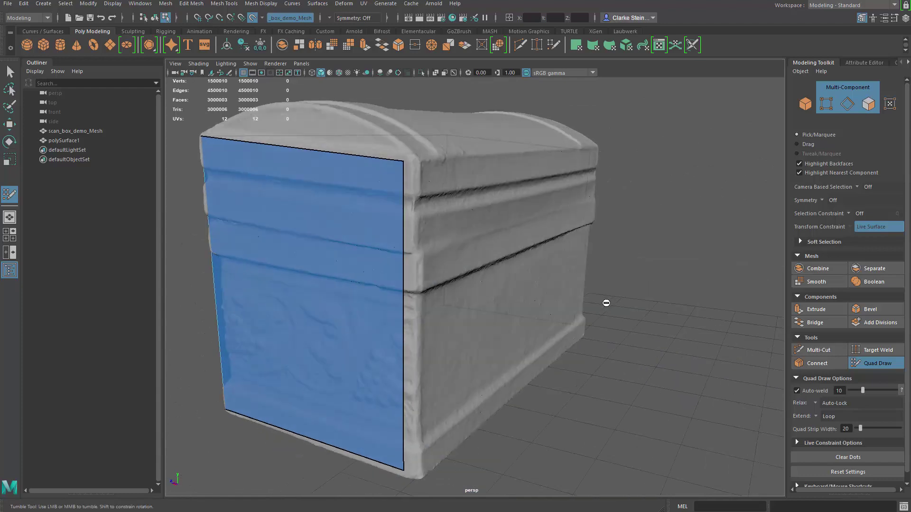
scroll(533, 284, down, 3)
alt+right_drag(533, 285, 541, 281)
alt+middle_drag(540, 281, 521, 247)
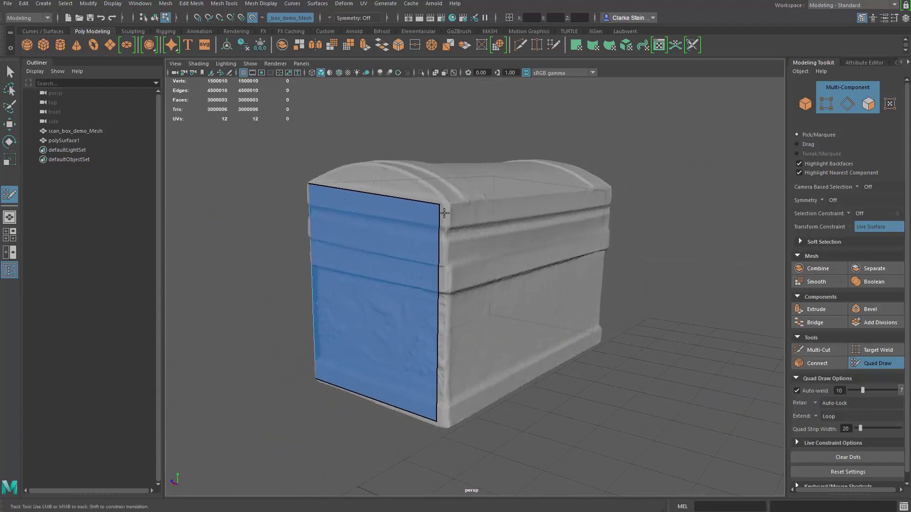
alt+right_drag(439, 206, 462, 214)
drag(437, 194, 444, 194)
- Snap the quad's bottom-right and bottom-left vertices onto the chest's bottom corners
drag(430, 436, 445, 445)
alt+drag(609, 260, 467, 261)
alt+middle_drag(468, 261, 501, 261)
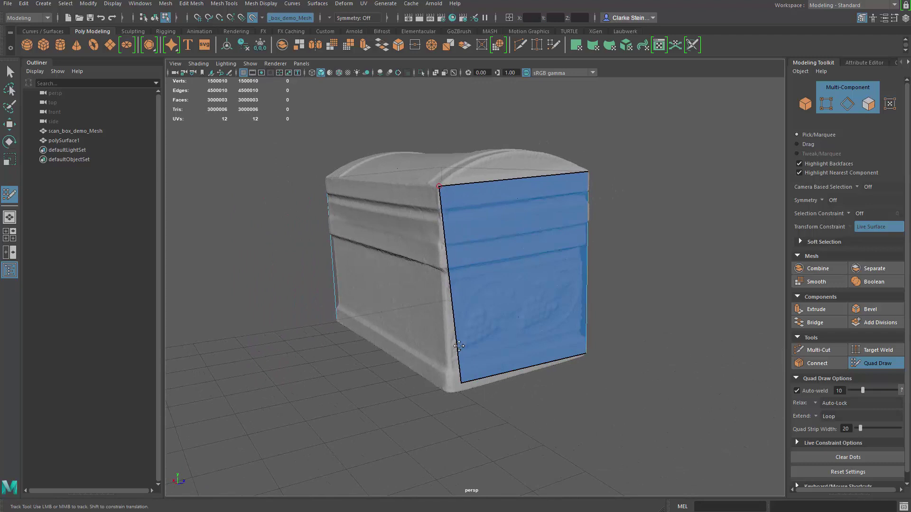
drag(460, 381, 446, 389)
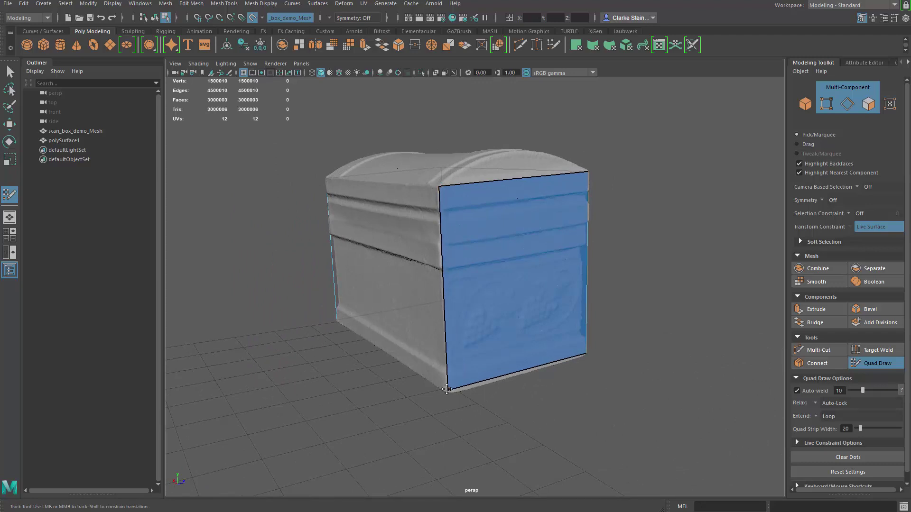
alt+drag(420, 299, 513, 273)
alt+drag(423, 263, 500, 300)
alt+drag(579, 289, 516, 284)
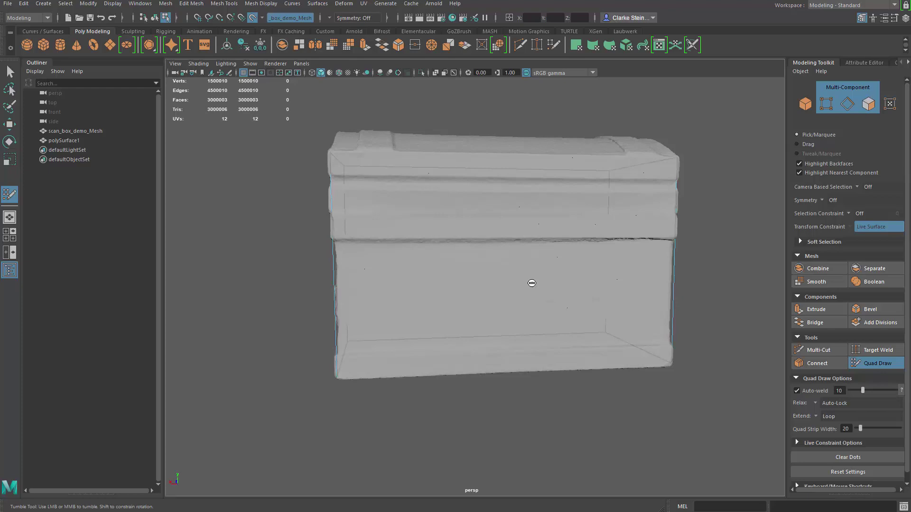
alt+drag(470, 263, 461, 282)
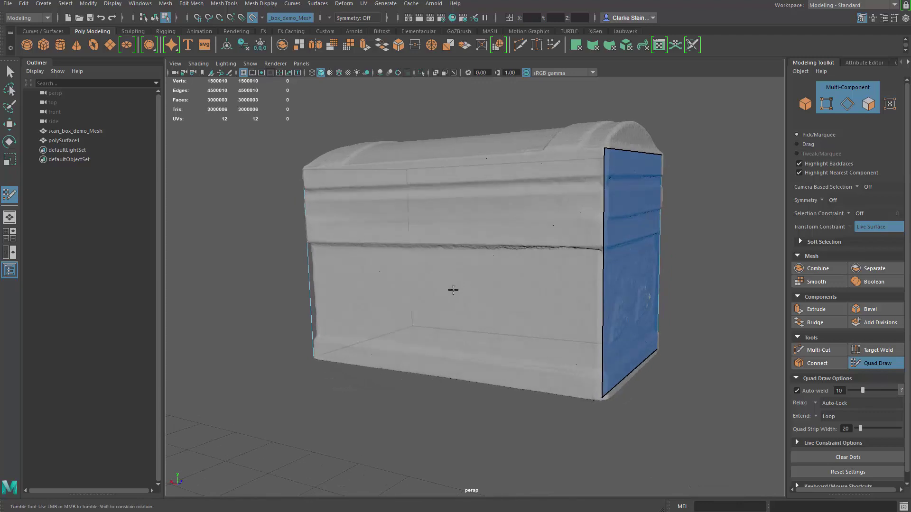
alt+middle_drag(454, 290, 477, 197)
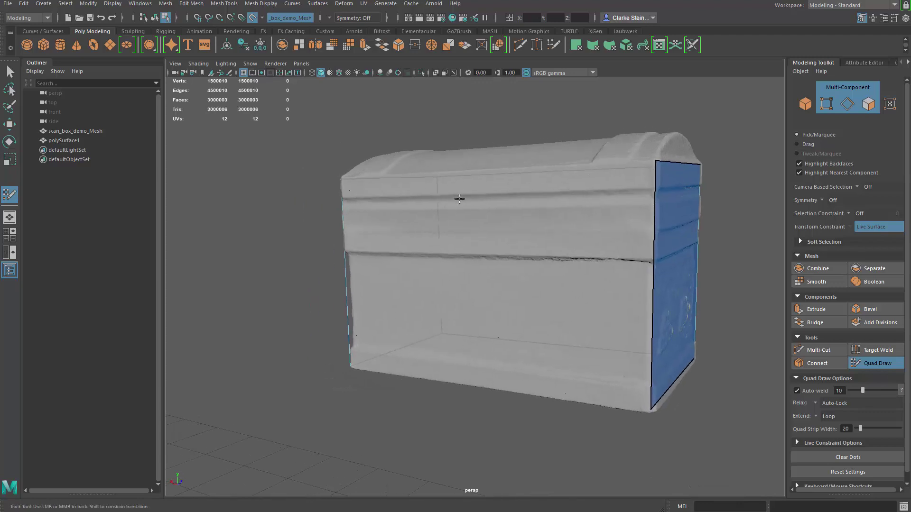
alt+drag(493, 267, 561, 276)
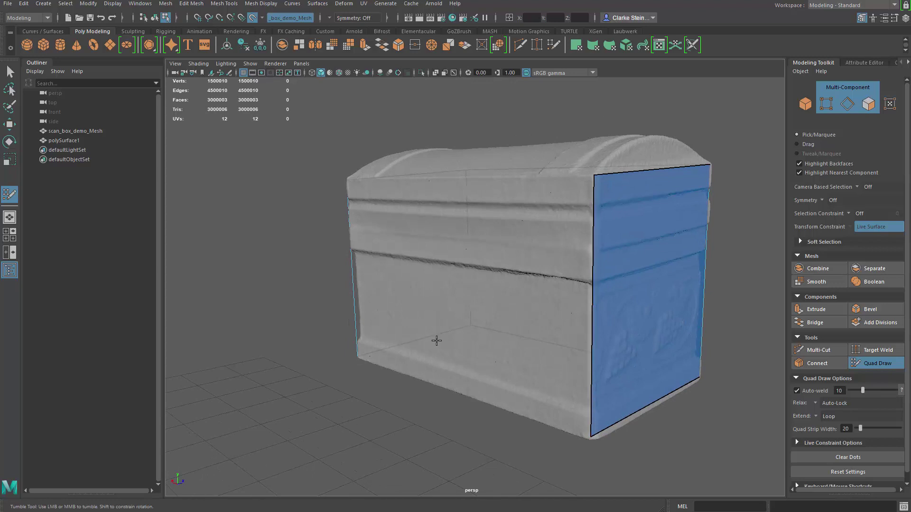
alt+drag(465, 314, 575, 311)
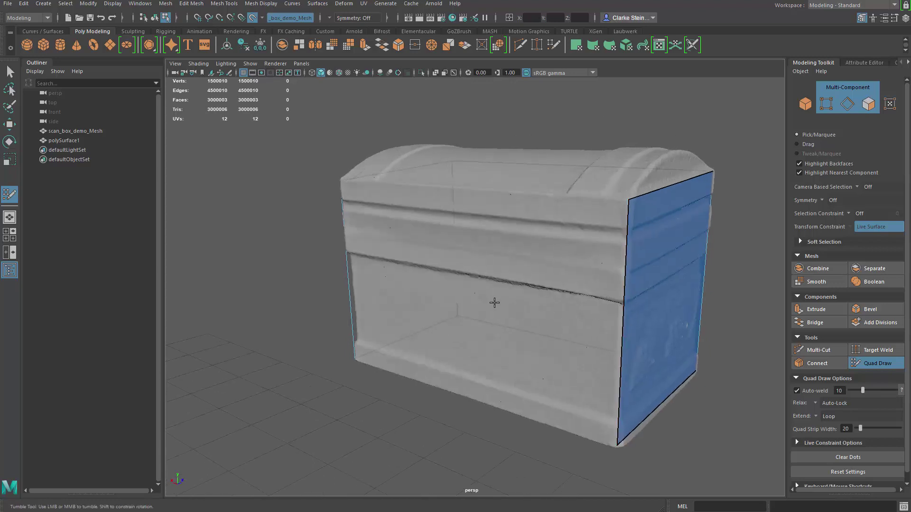
alt+drag(494, 303, 582, 311)
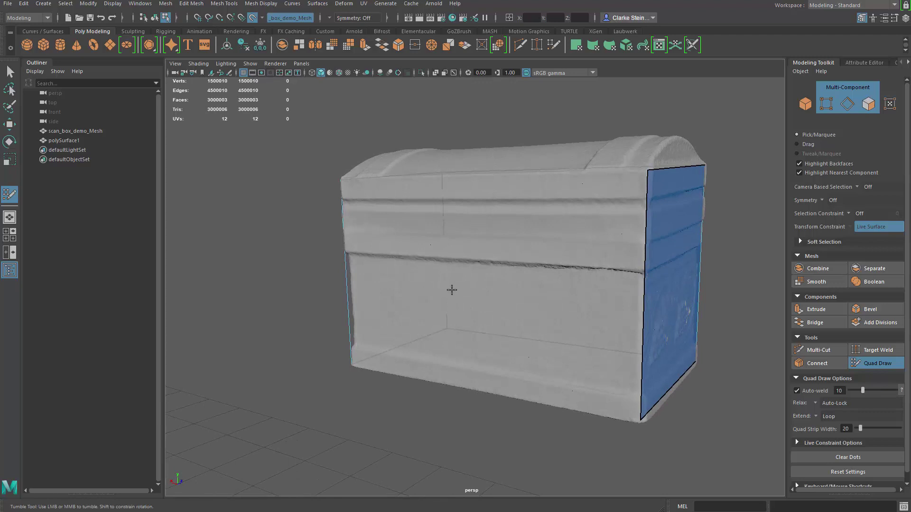
alt+drag(393, 281, 506, 285)
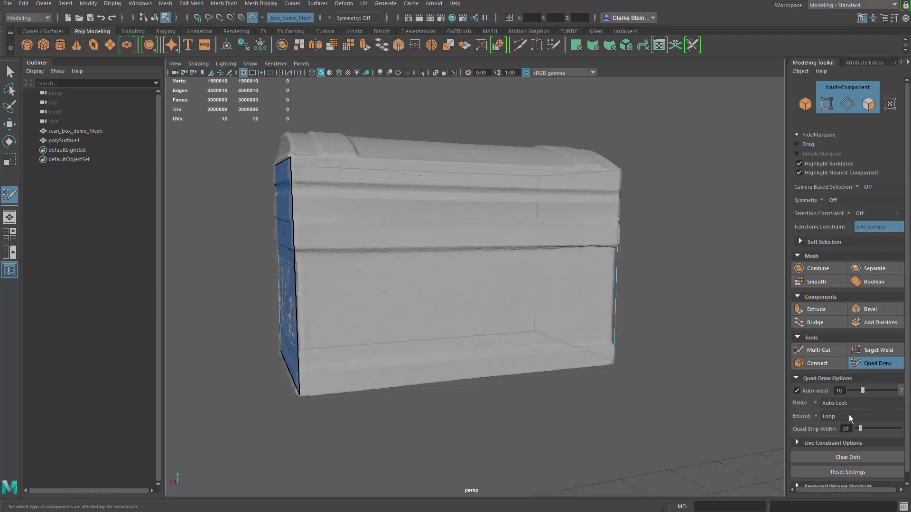
- Switch the Quad Draw Extend mode in the Modeling Toolkit from Loop to Edge
scroll(826, 368, down, 1)
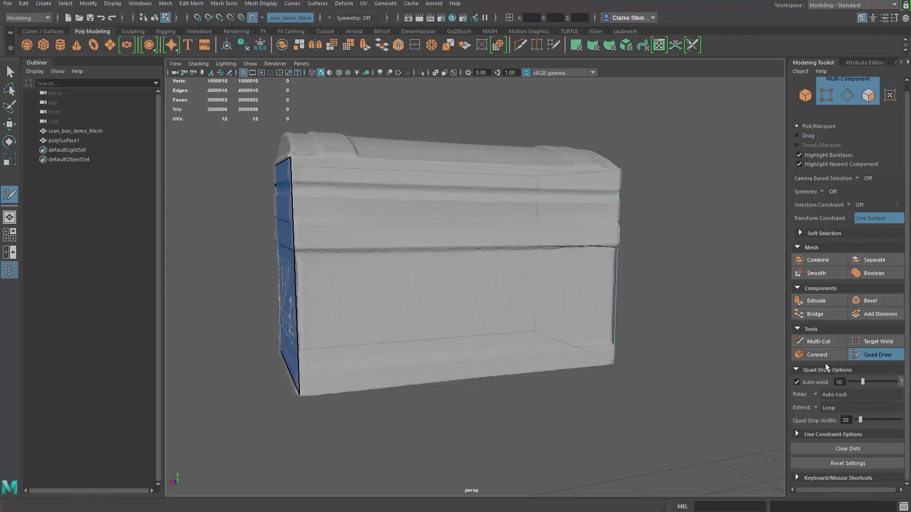
click(816, 409)
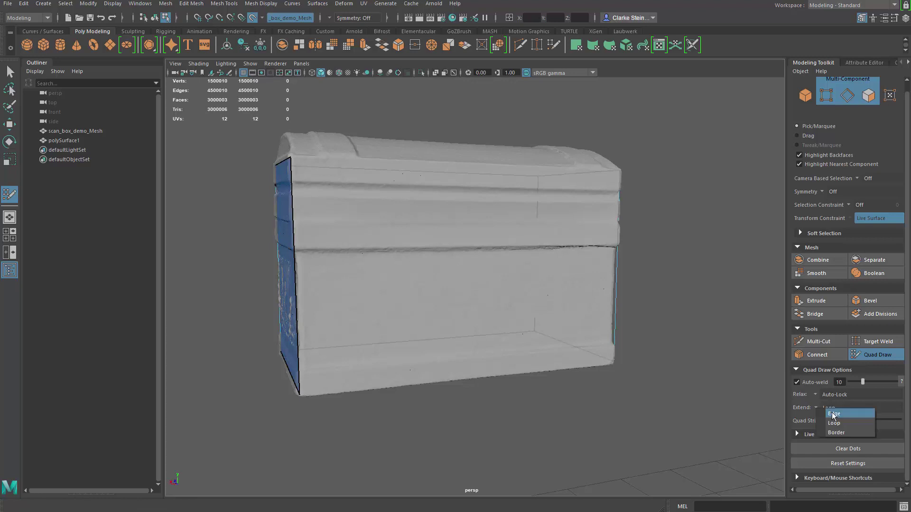
click(818, 406)
click(816, 407)
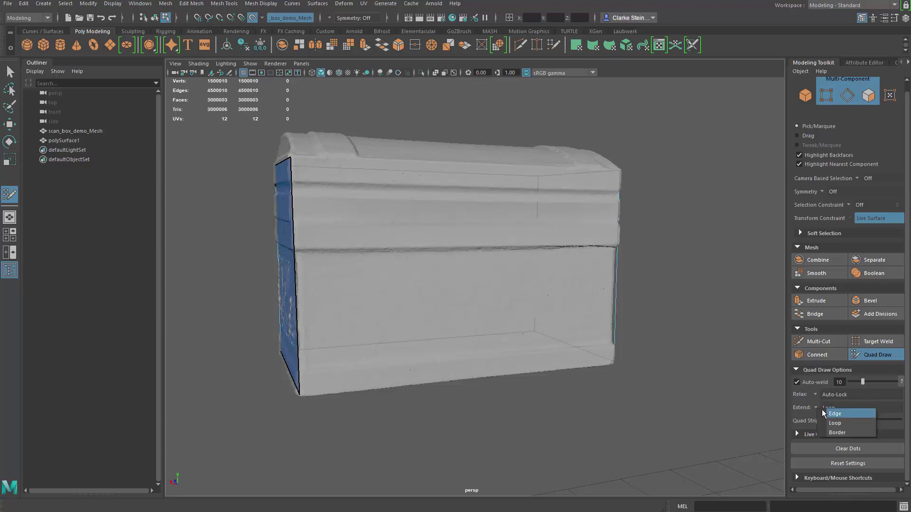
click(835, 414)
alt+drag(651, 270, 619, 273)
- Extend a new quad from the side face's border edge across the chest's front
alt+drag(417, 301, 409, 300)
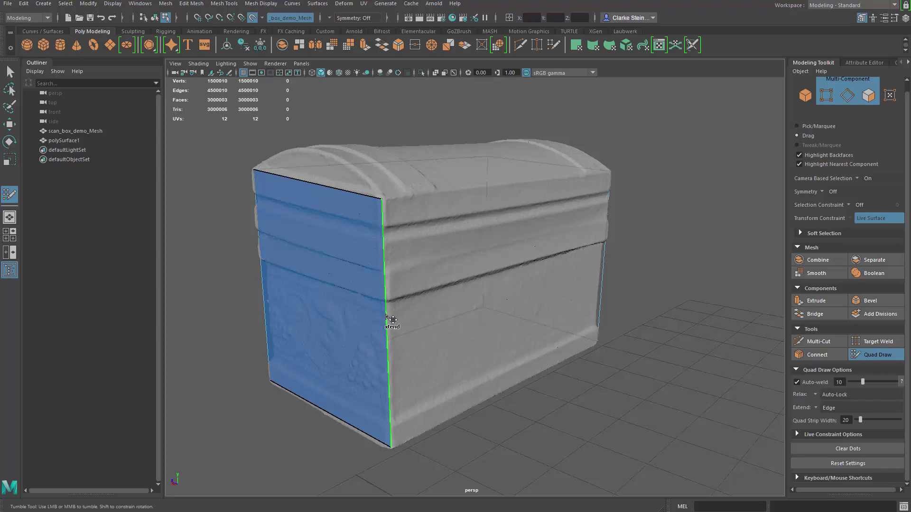
mouse_move(385, 315)
mouse_down()
mouse_move(494, 295)
mouse_move(607, 245)
mouse_move(669, 258)
mouse_move(620, 256)
mouse_move(666, 267)
mouse_move(679, 261)
mouse_move(678, 307)
mouse_move(706, 293)
mouse_up()
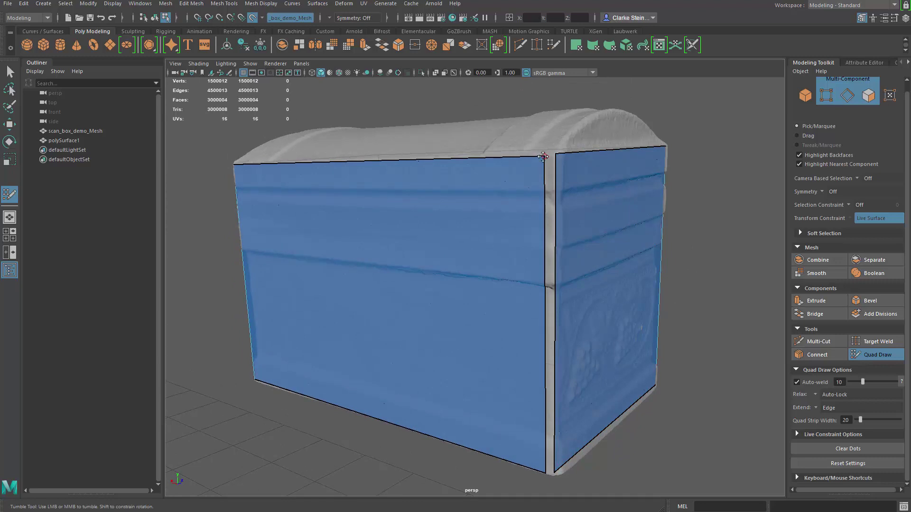
drag(543, 157, 554, 153)
- Snap the new quad's bottom corner vertex onto the box's lower corner
alt+middle_drag(562, 269, 513, 334)
drag(509, 342, 515, 340)
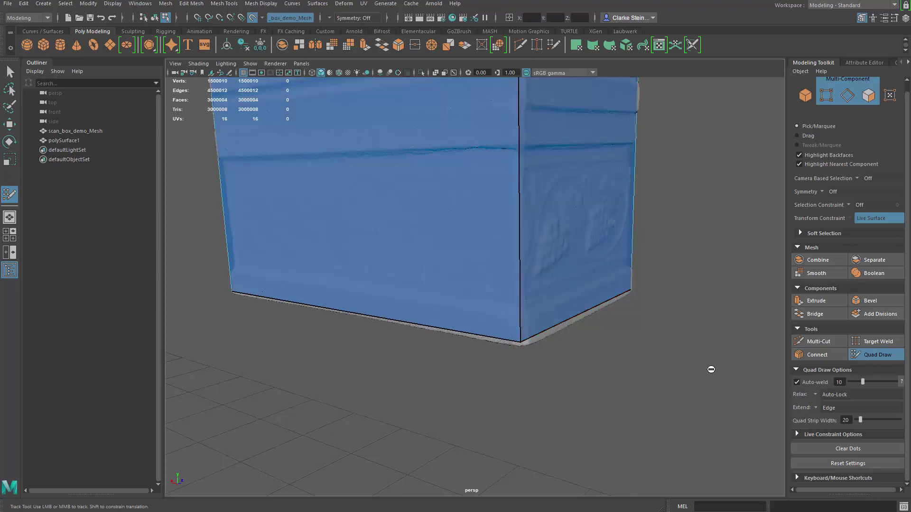
alt+middle_drag(633, 348, 639, 366)
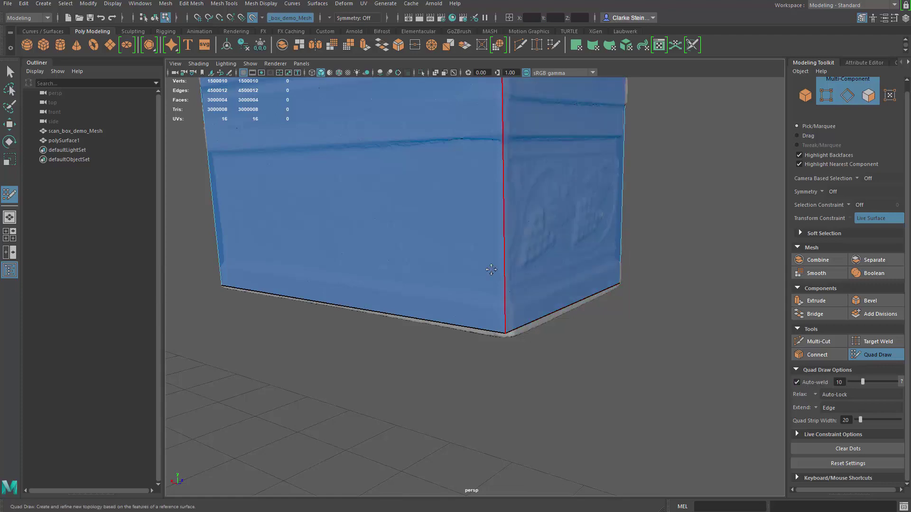
alt+drag(493, 269, 594, 311)
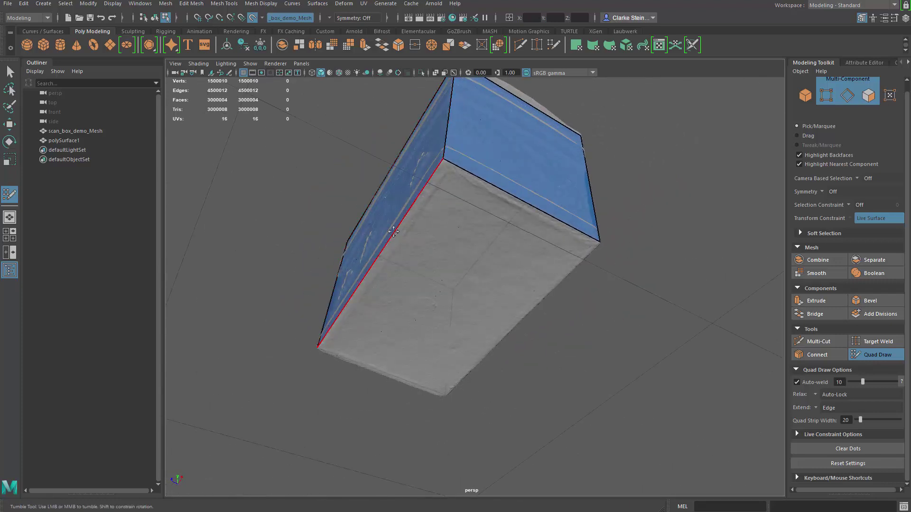
- Extend a new quad from the border edge onto the chest's underside
key(ctrl)
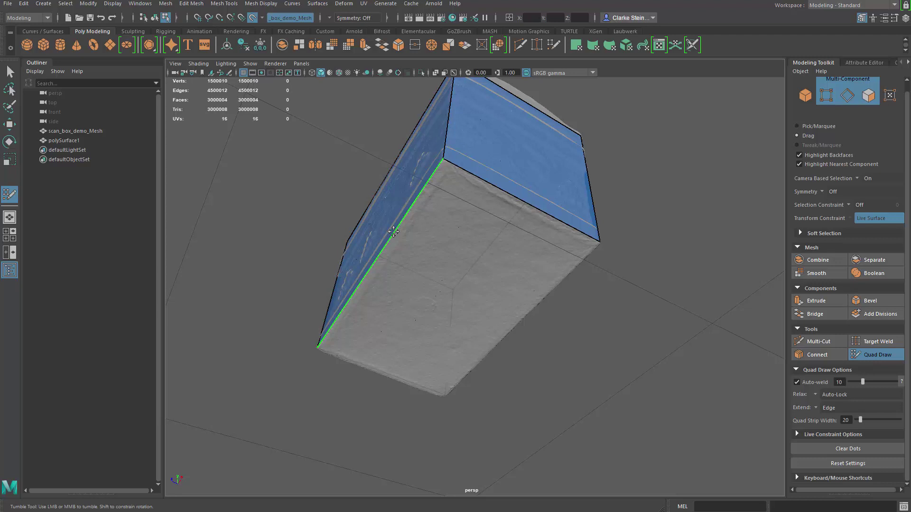
ctrl+drag(400, 237, 542, 300)
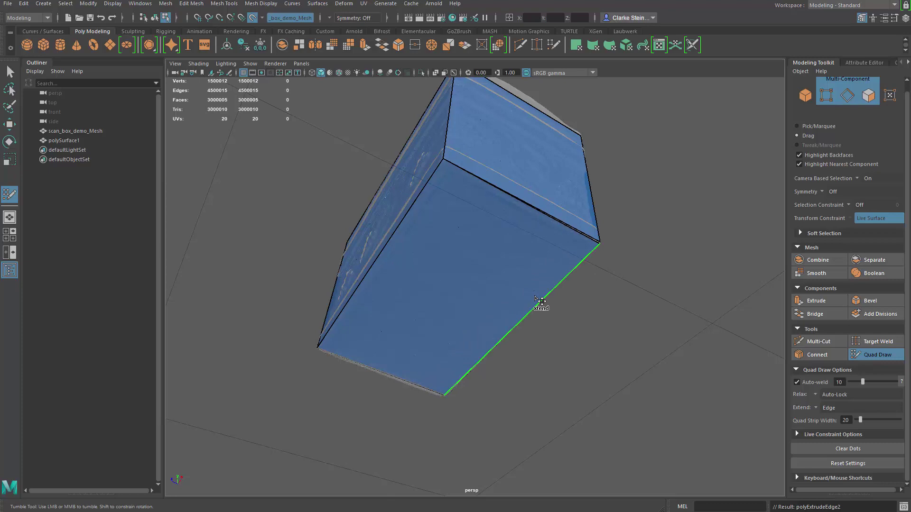
alt+drag(595, 275, 541, 297)
alt+right_drag(541, 297, 561, 358)
alt+drag(561, 358, 524, 341)
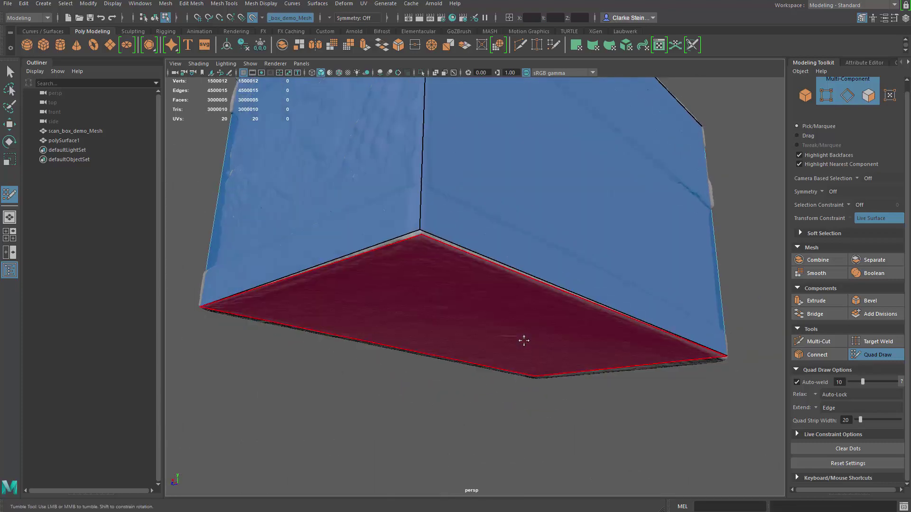
- Merge the new face's stray corner vertex into the neighbouring face's corner
ctrl+shift+click(426, 243)
alt+drag(426, 243, 472, 264)
alt+middle_drag(472, 264, 357, 311)
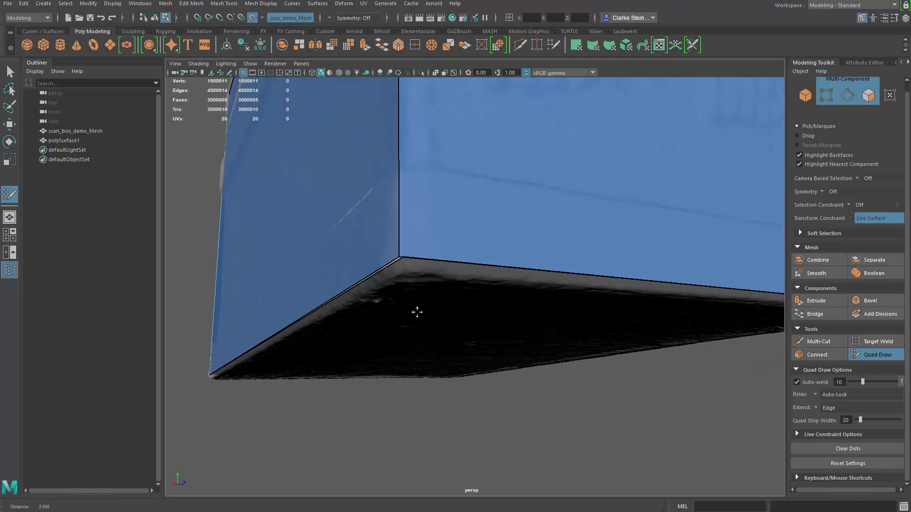
alt+drag(417, 313, 449, 302)
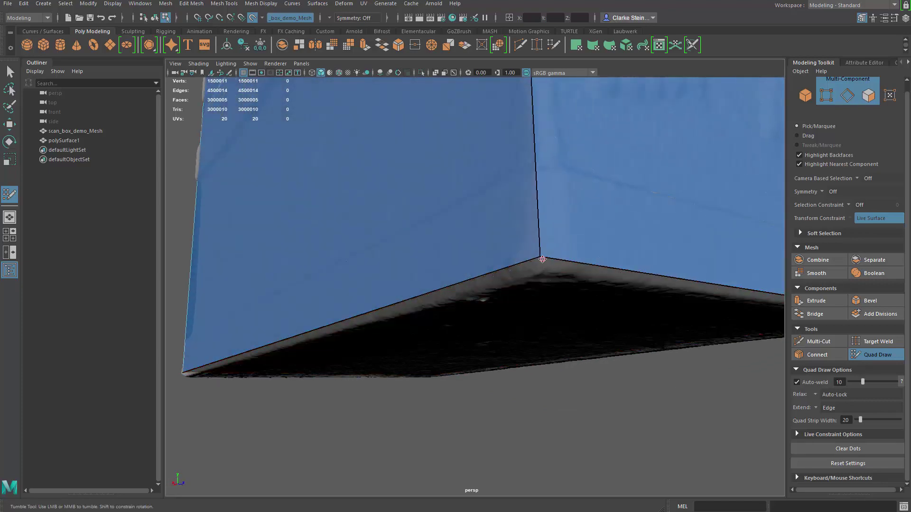
alt+drag(570, 287, 532, 339)
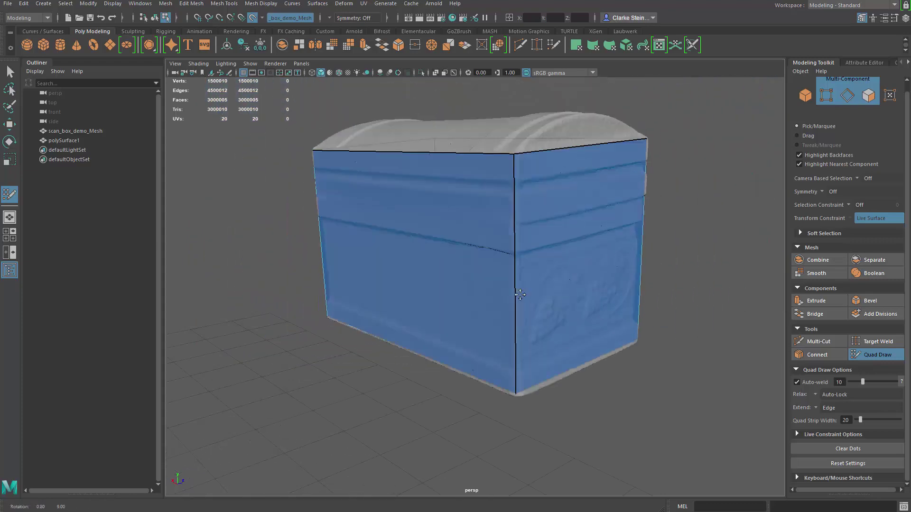
alt+right_drag(532, 339, 523, 336)
alt+drag(523, 336, 713, 335)
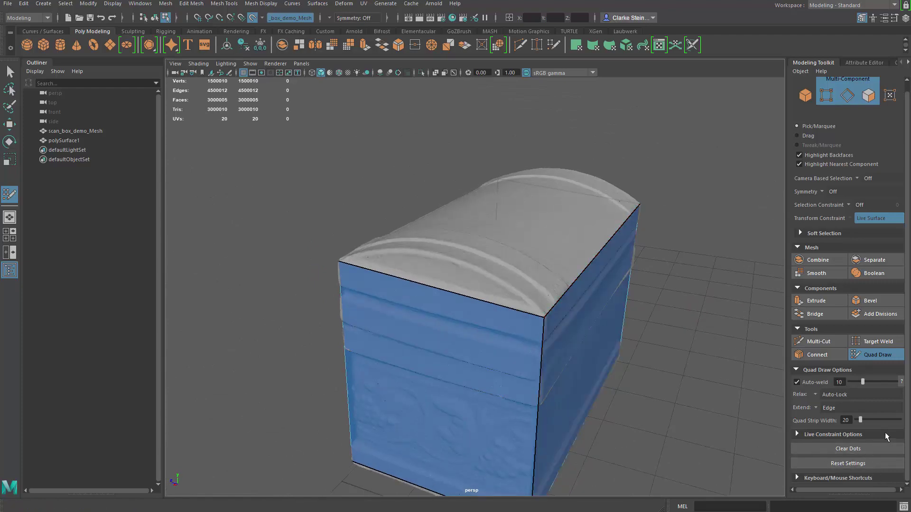
- Extend a new quad from the top border edge across the chest's lid
alt+drag(601, 275, 609, 287)
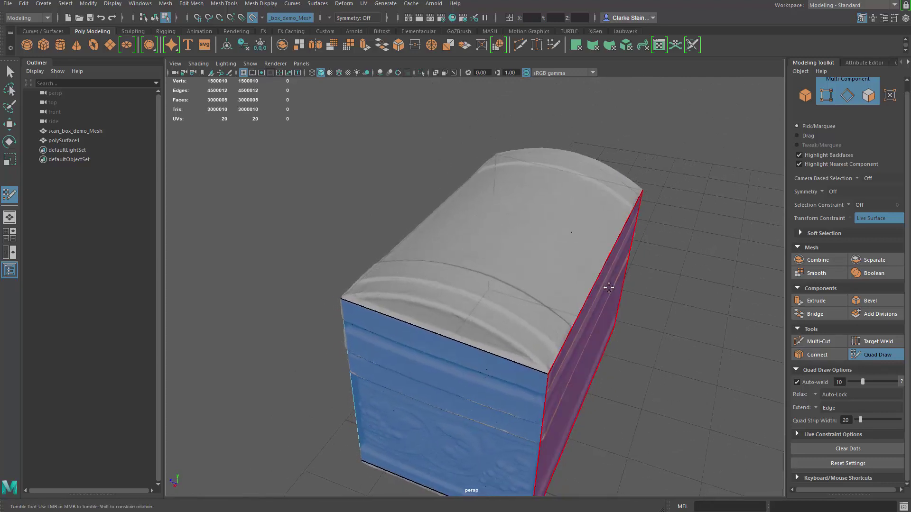
mouse_move(599, 283)
mouse_down()
mouse_move(417, 248)
mouse_move(434, 233)
mouse_move(420, 224)
mouse_move(522, 266)
mouse_up()
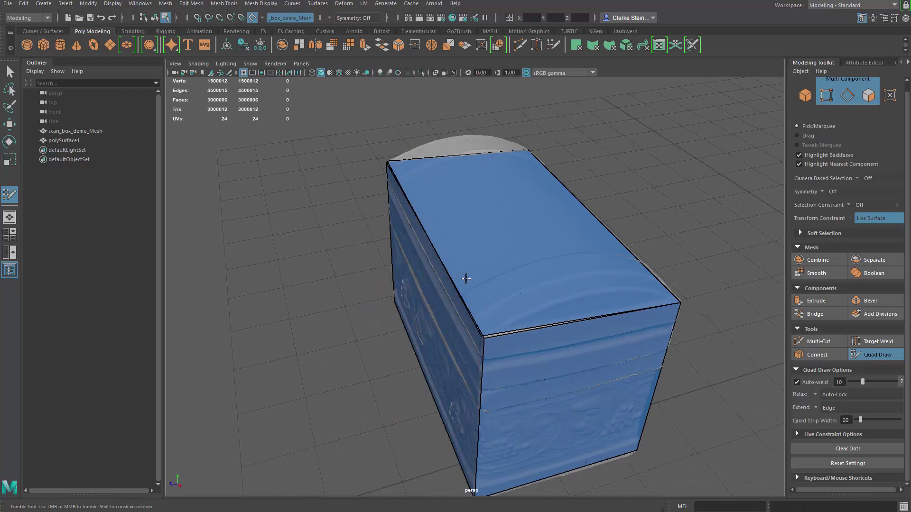
alt+right_drag(522, 266, 647, 319)
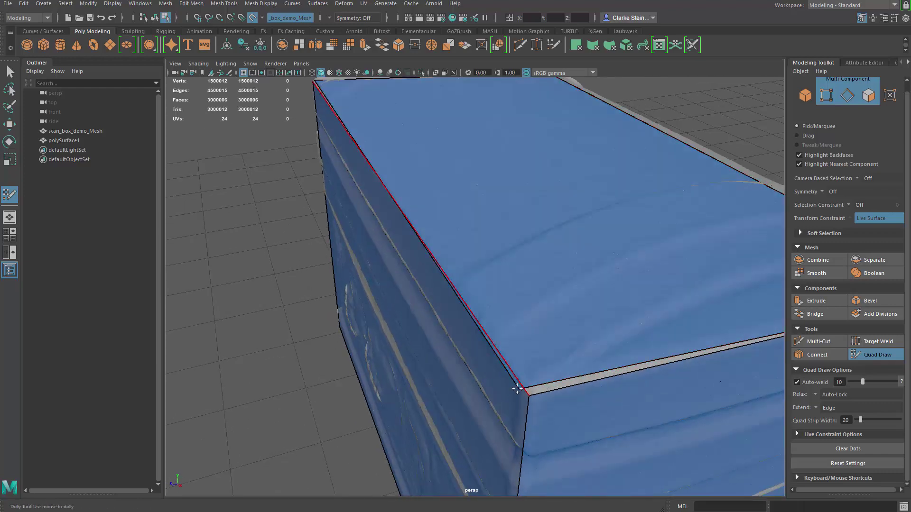
alt+drag(518, 390, 525, 365)
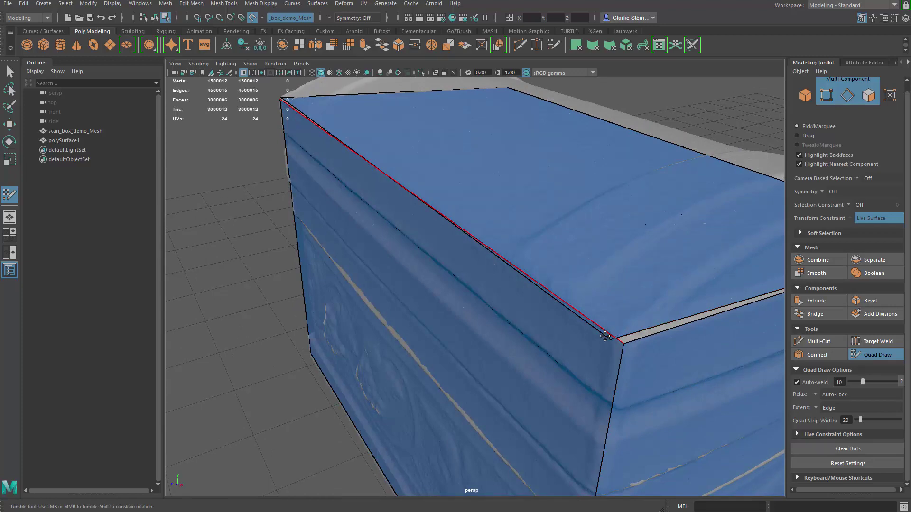
- Undo the thin strip accidentally inserted along the lid's top edge
mouse_move(605, 336)
ctrl+mouse_down()
mouse_move(550, 225)
mouse_move(451, 265)
ctrl+mouse_up()
ctrl+shift+click(603, 338)
scroll(550, 225, down, 5)
scroll(421, 285, up, 5)
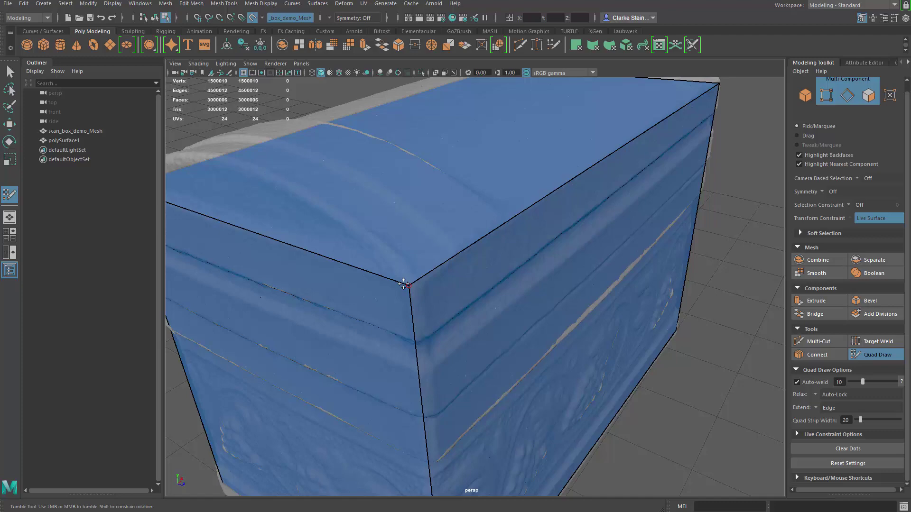
alt+drag(463, 299, 440, 209)
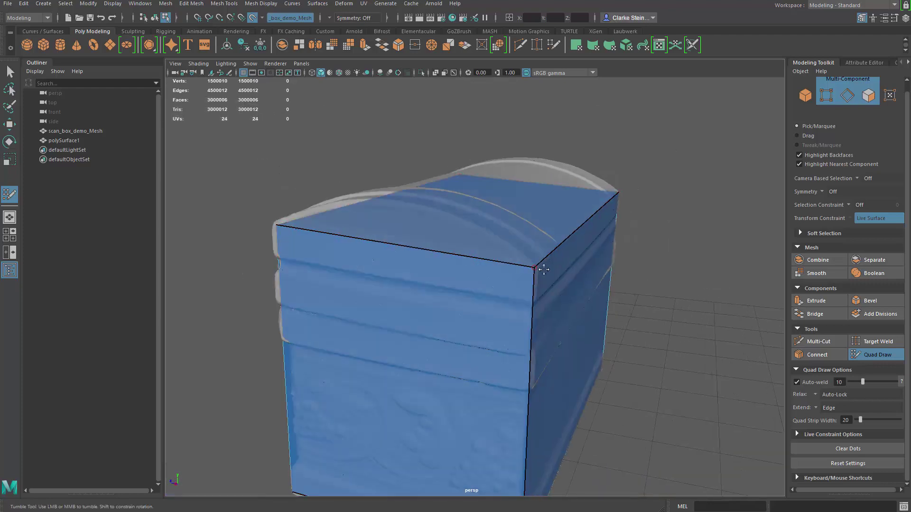
mouse_move(517, 242)
alt+mouse_down()
mouse_move(505, 248)
mouse_move(503, 230)
mouse_move(482, 236)
alt+mouse_up()
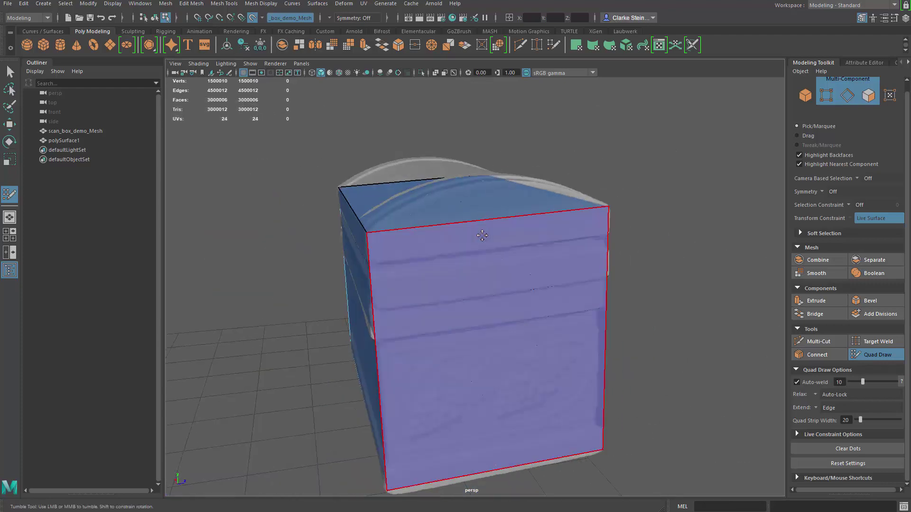
alt+drag(572, 232, 557, 226)
alt+drag(479, 294, 488, 305)
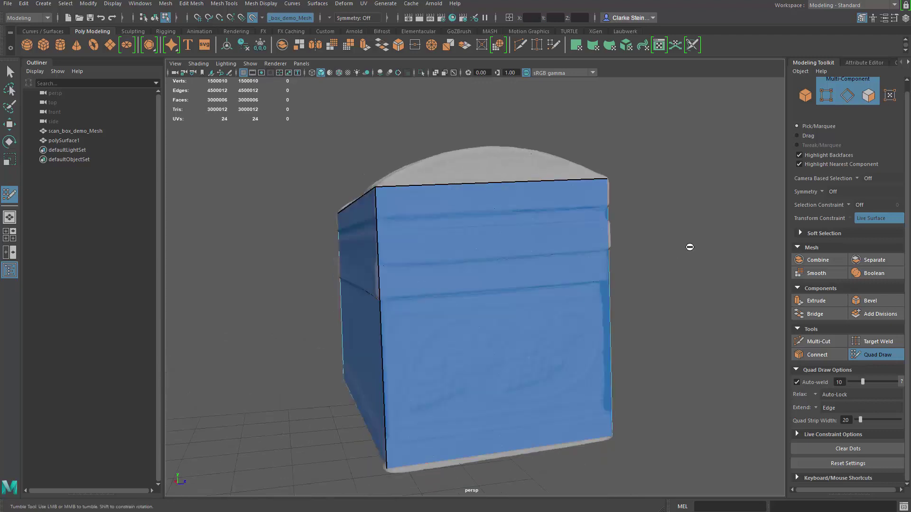